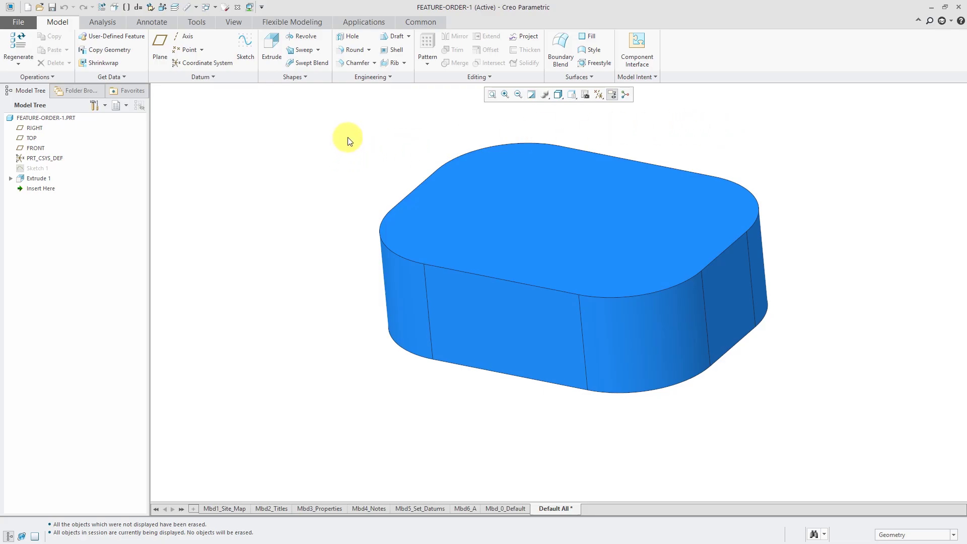
# Shell the block with 1.00 thick walls, removing the top face to leave an open tray
pyautogui.click(393, 50)
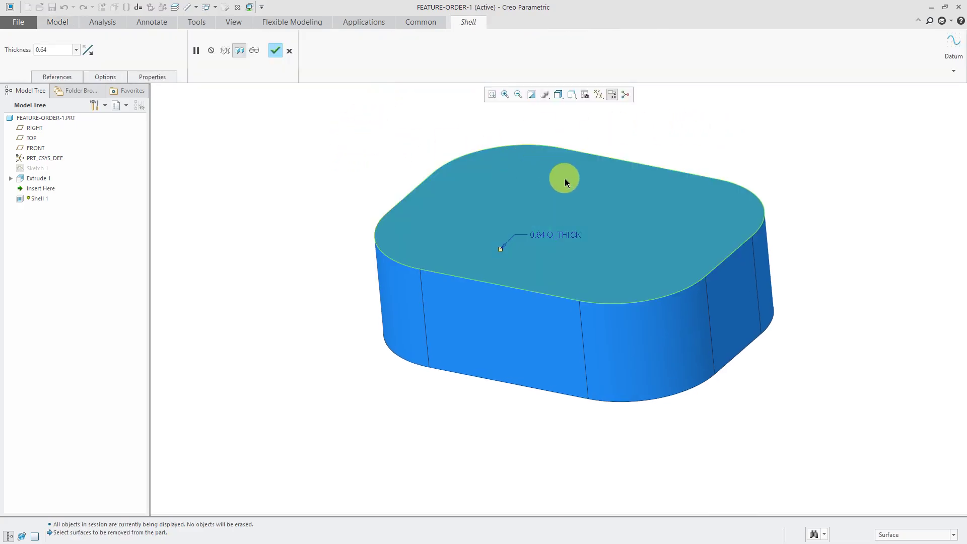
pyautogui.click(573, 193)
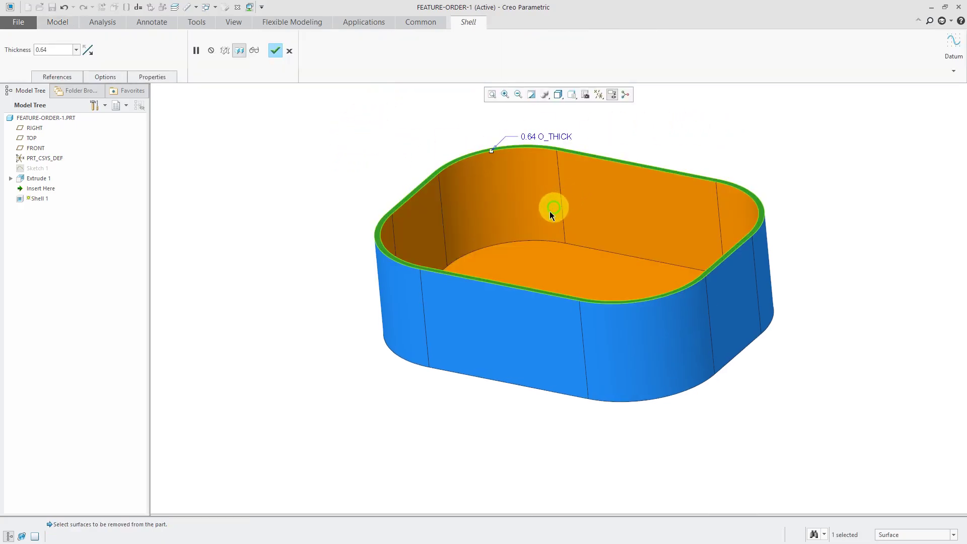
pyautogui.doubleClick(529, 136)
pyautogui.write('1')
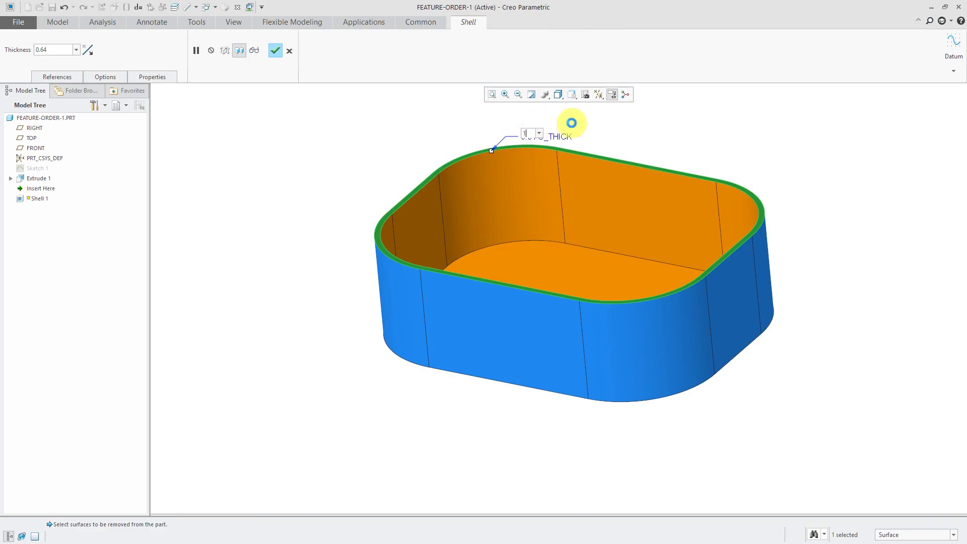
pyautogui.press('Return')
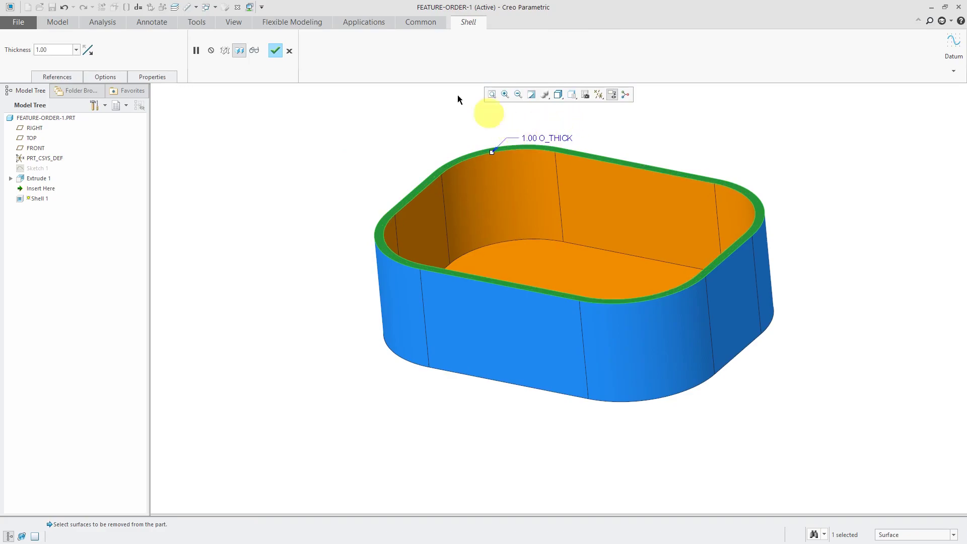
pyautogui.click(275, 50)
pyautogui.click(276, 187)
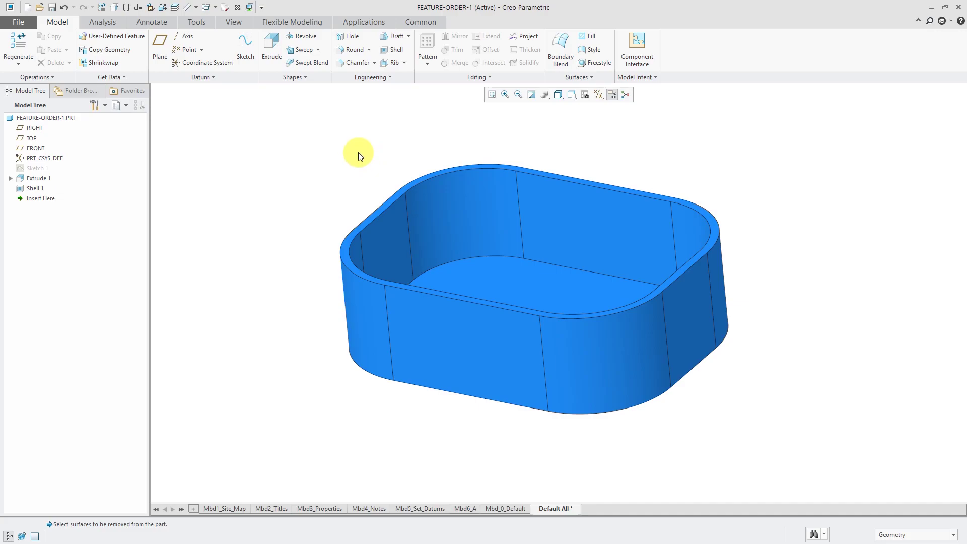
# Start a draft and select the tray's outer side-wall loop as draft surfaces
pyautogui.click(396, 35)
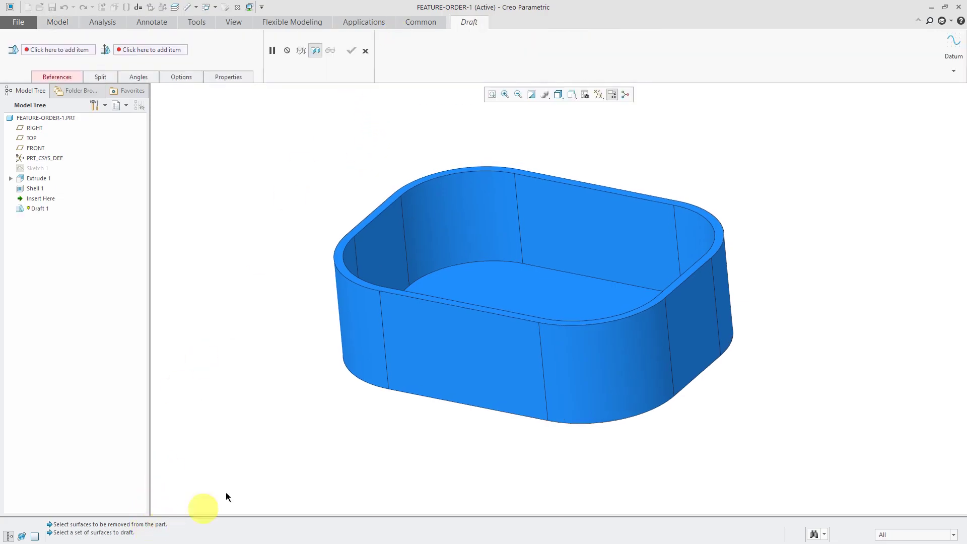
pyautogui.click(435, 365)
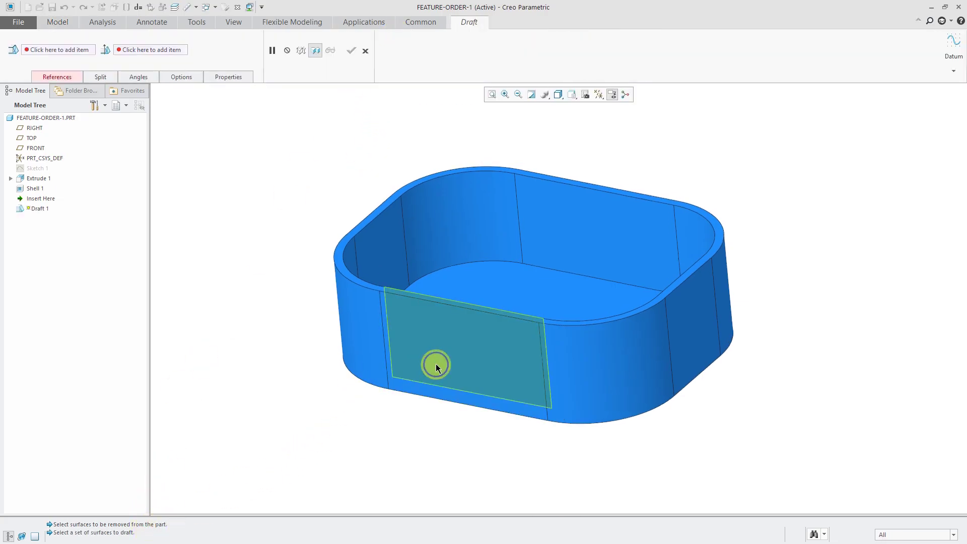
pyautogui.keyDown('shift'); pyautogui.click(436, 364); pyautogui.keyUp('shift')
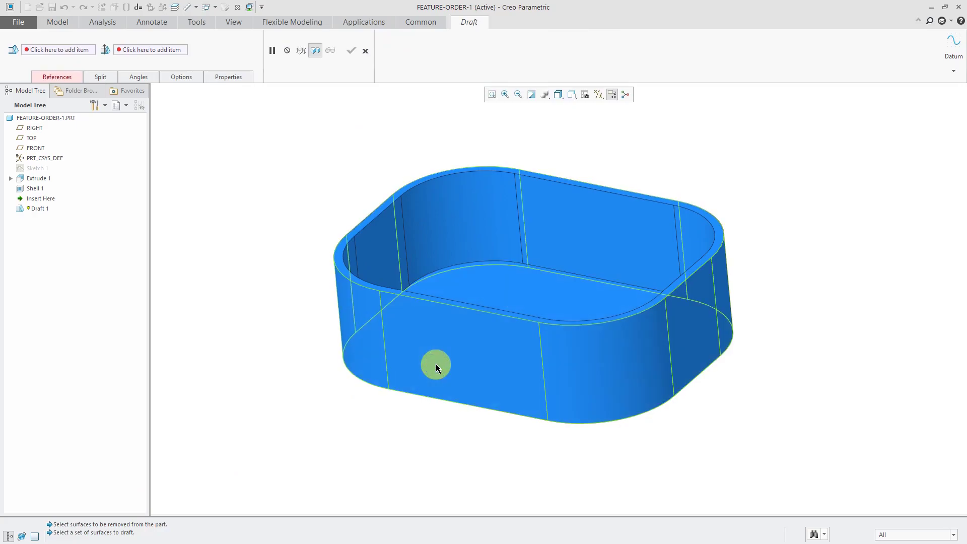
pyautogui.click(436, 364)
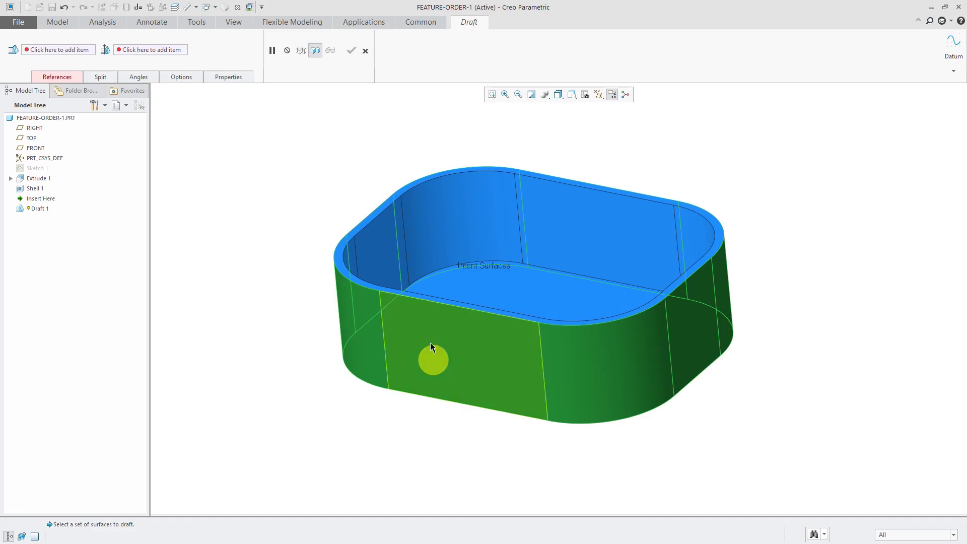
# Hinge the draft at the top rim and set the draft angle to 5°
pyautogui.rightClick(280, 223)
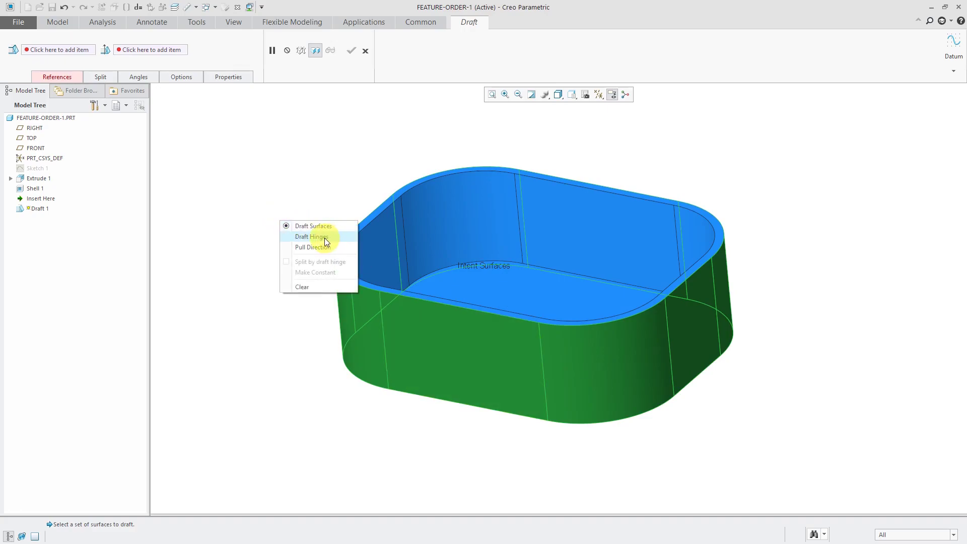
pyautogui.click(324, 237)
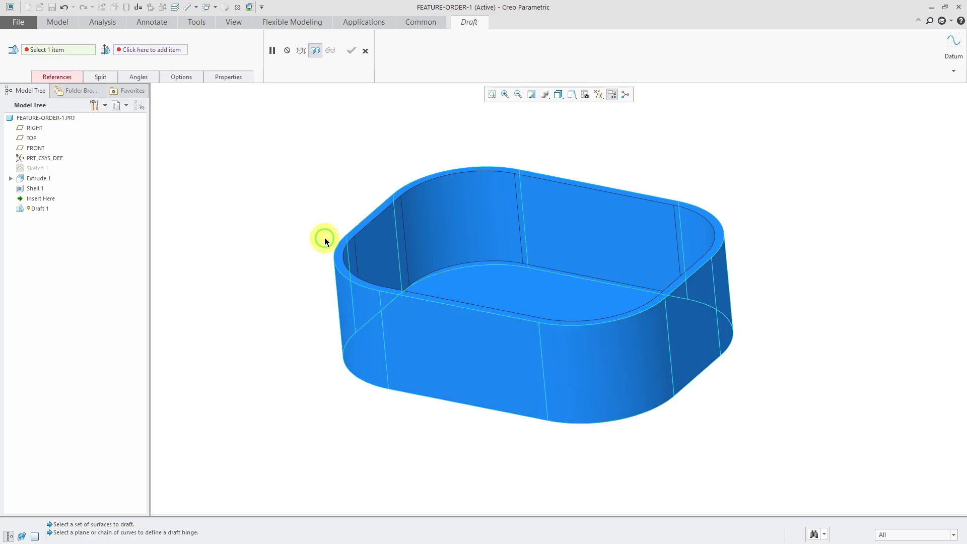
pyautogui.click(340, 267)
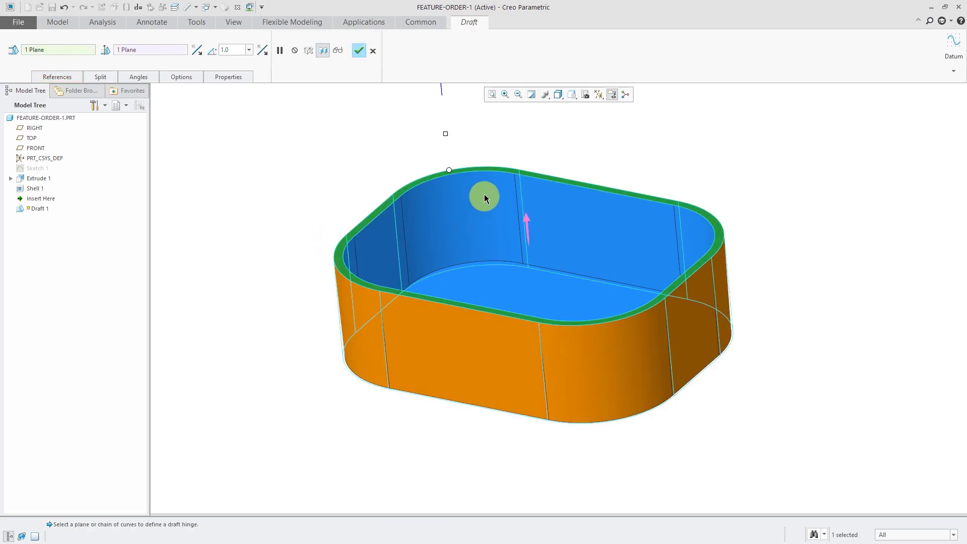
pyautogui.scroll(2, 445, 331)
pyautogui.scroll(1, 444, 328)
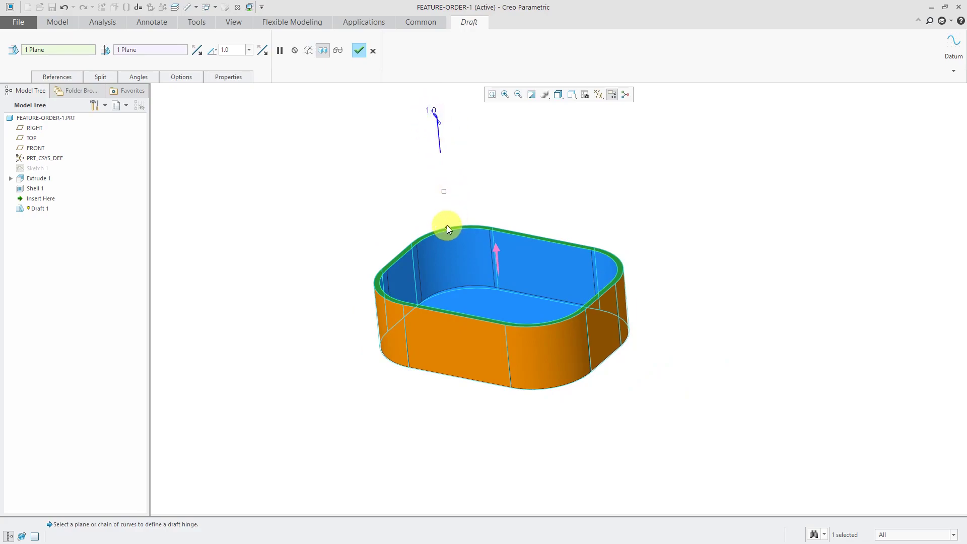
pyautogui.moveTo(443, 191); pyautogui.dragTo(458, 188)
pyautogui.doubleClick(448, 140)
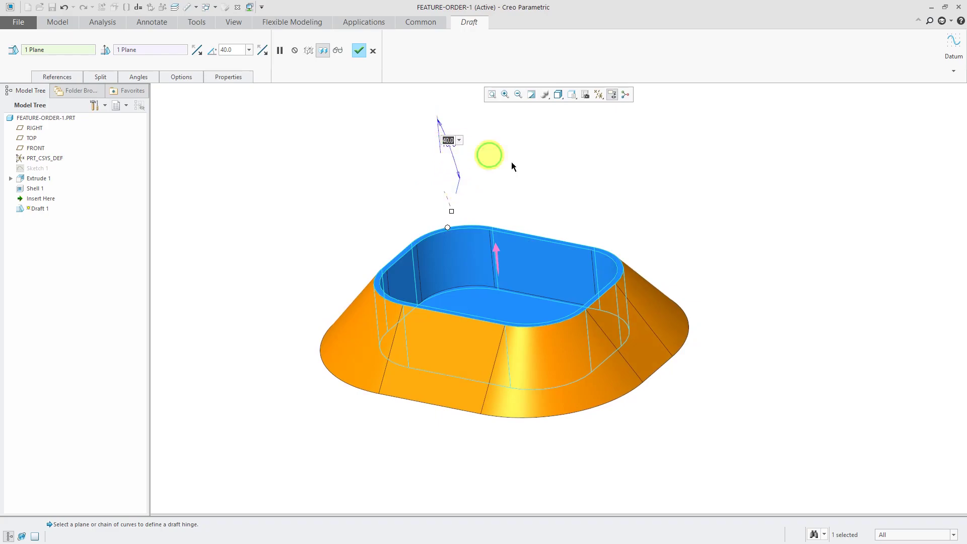
pyautogui.write('5')
pyautogui.press('Return')
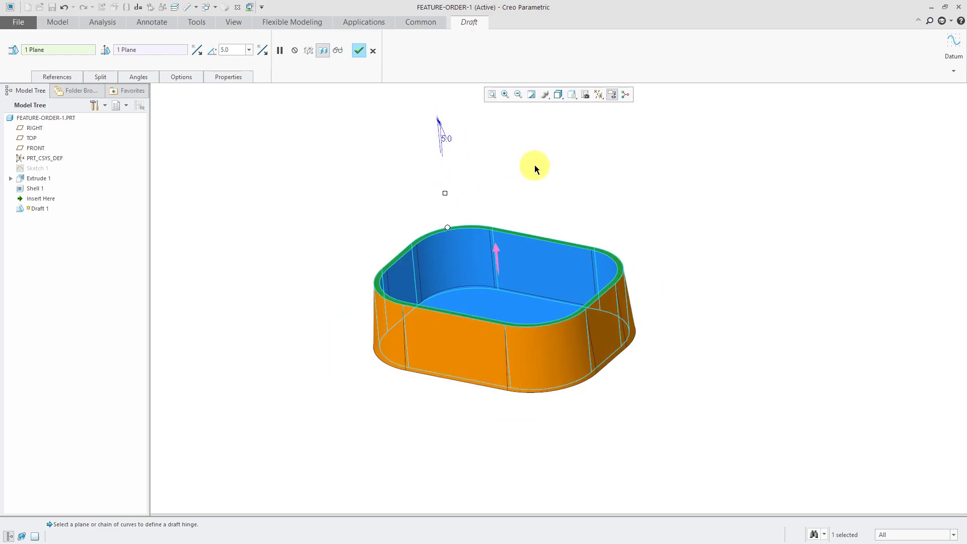
# Finish Draft 1 and turn on datum plane display
pyautogui.click(358, 51)
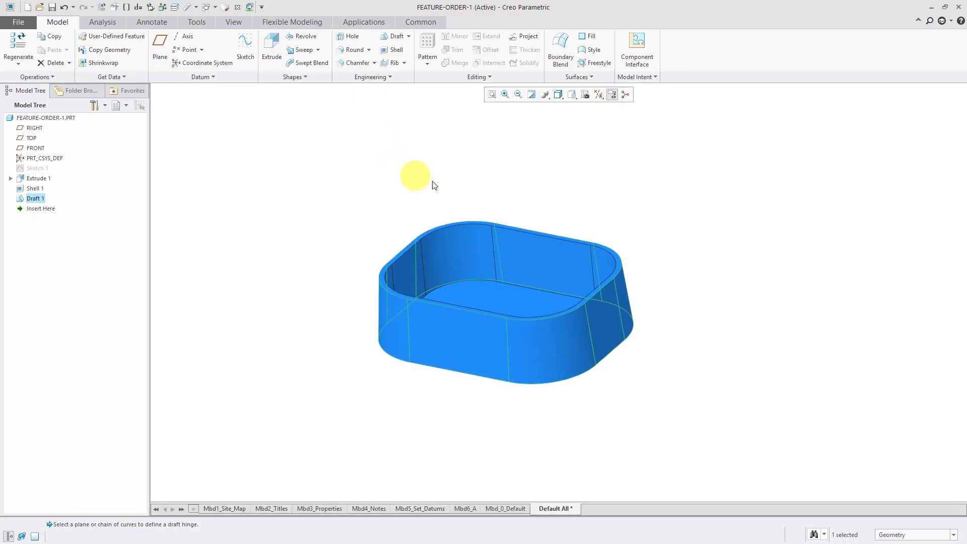
pyautogui.moveTo(573, 231); pyautogui.dragTo(552, 228, button='middle')
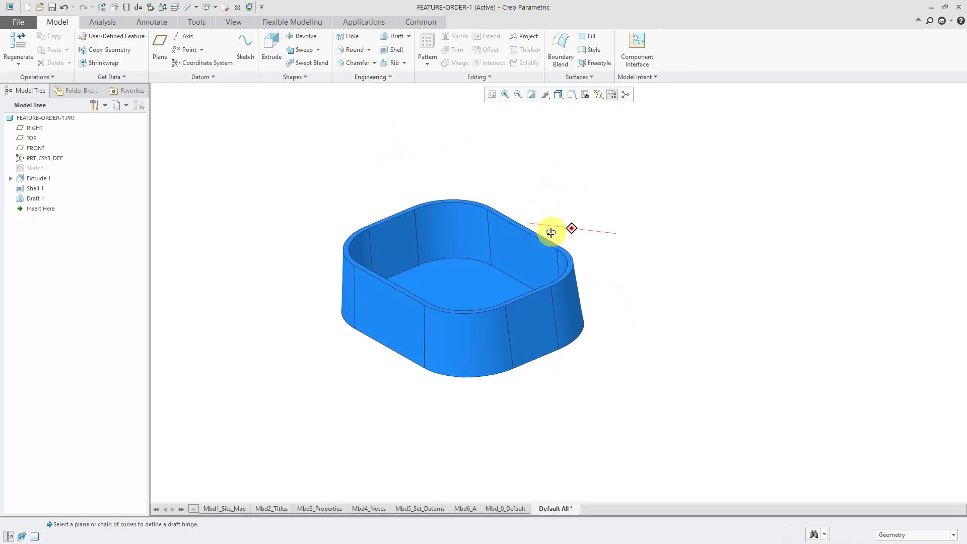
pyautogui.click(599, 95)
pyautogui.click(629, 150)
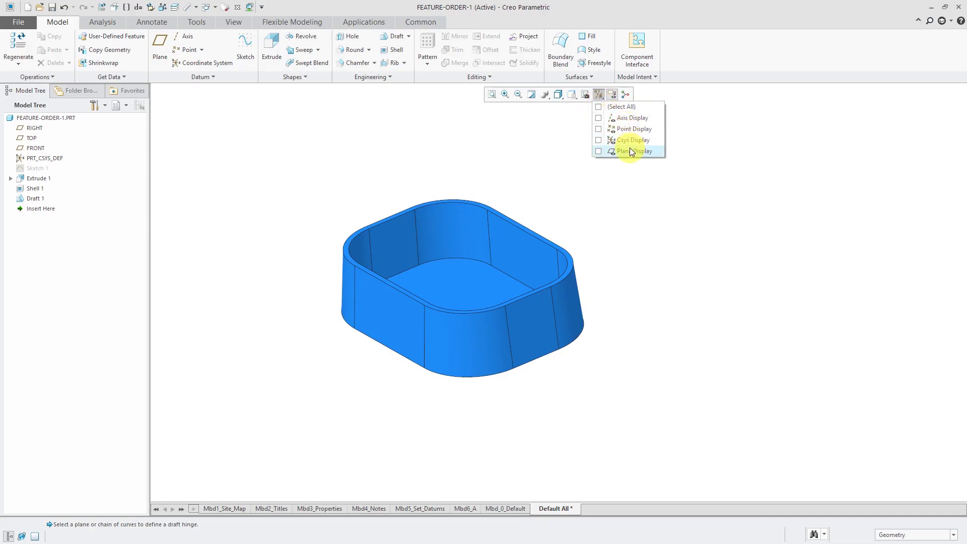
pyautogui.click(574, 183)
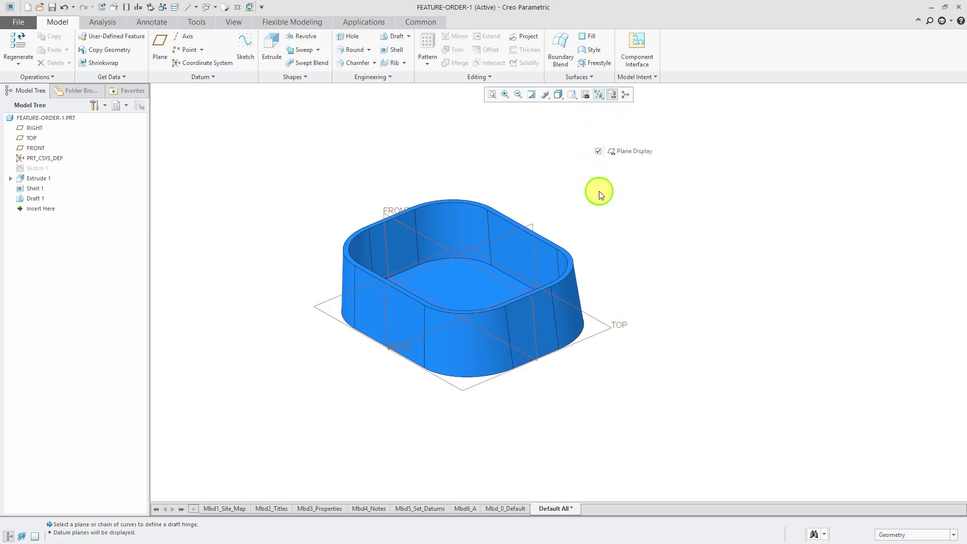
# Create planar cross-section XSEC0001 through the RIGHT plane
pyautogui.click(241, 22)
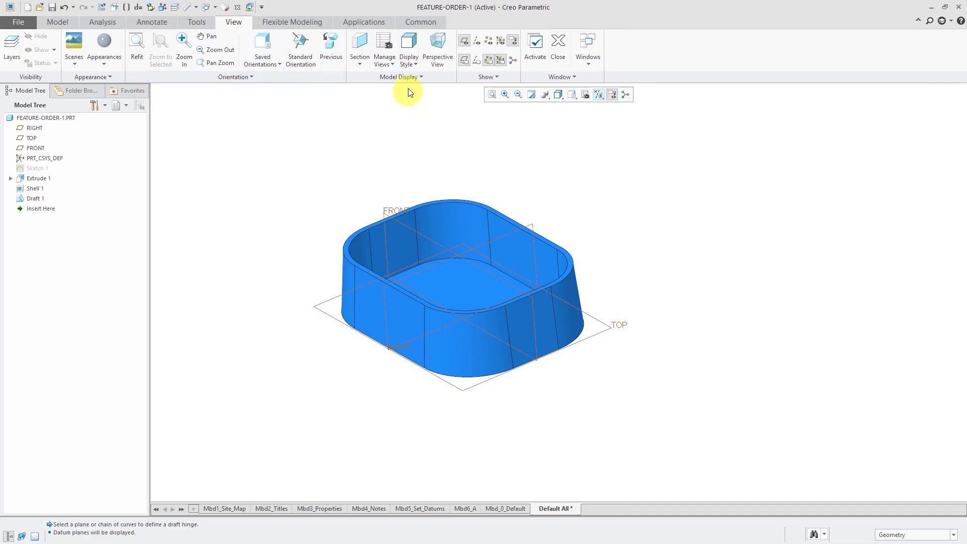
pyautogui.click(359, 64)
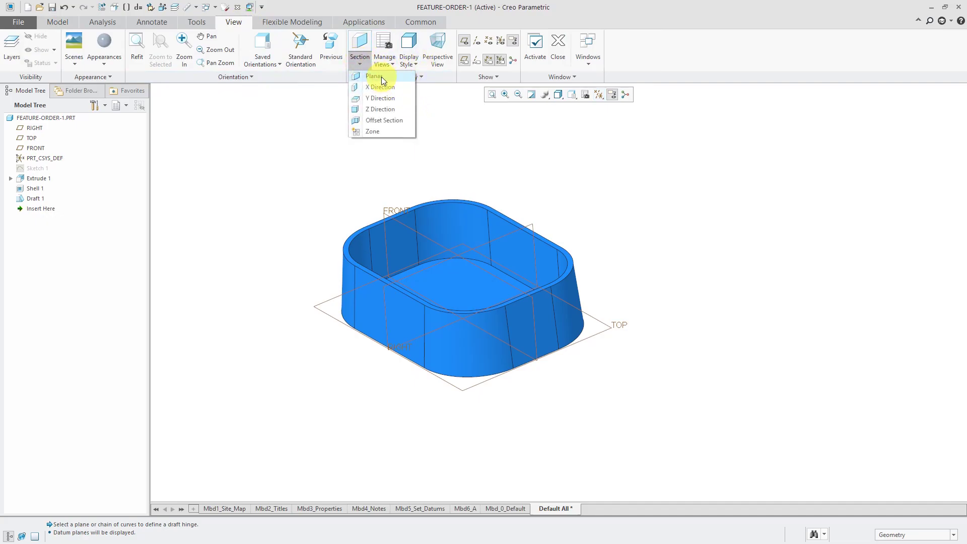
pyautogui.click(382, 78)
pyautogui.click(532, 229)
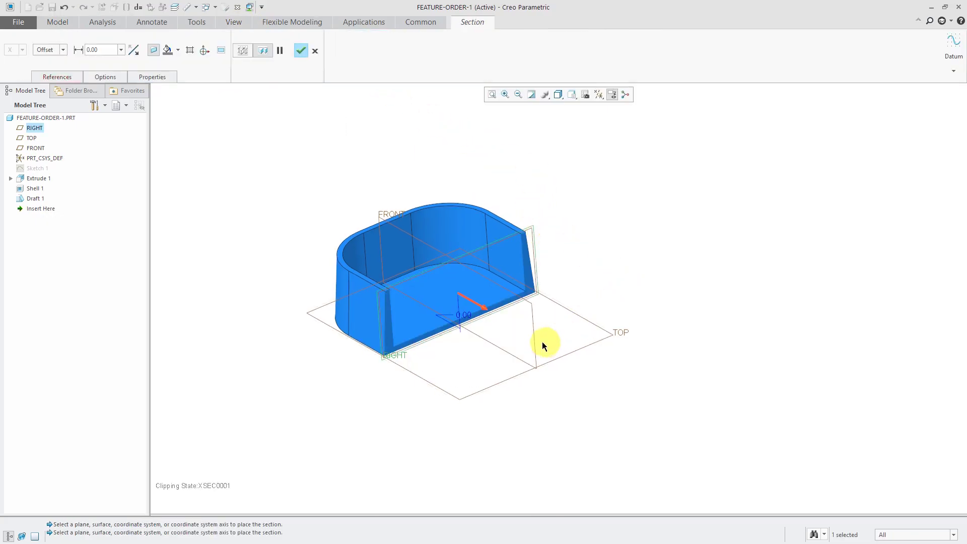
pyautogui.moveTo(542, 341); pyautogui.dragTo(515, 319, button='middle')
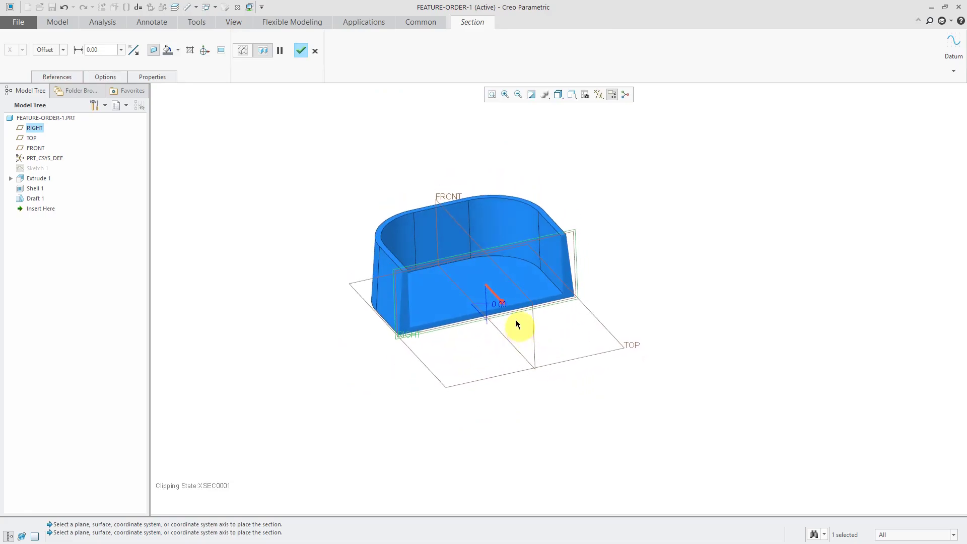
pyautogui.click(301, 50)
pyautogui.scroll(3, 461, 241)
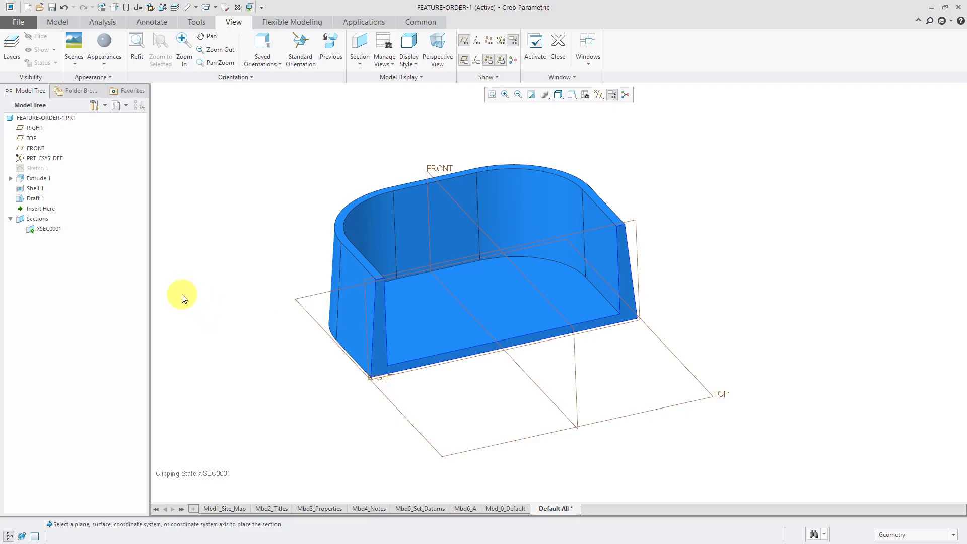
# Move Draft 1 above Shell 1 in the Model Tree and deactivate section XSEC0001
pyautogui.click(39, 201)
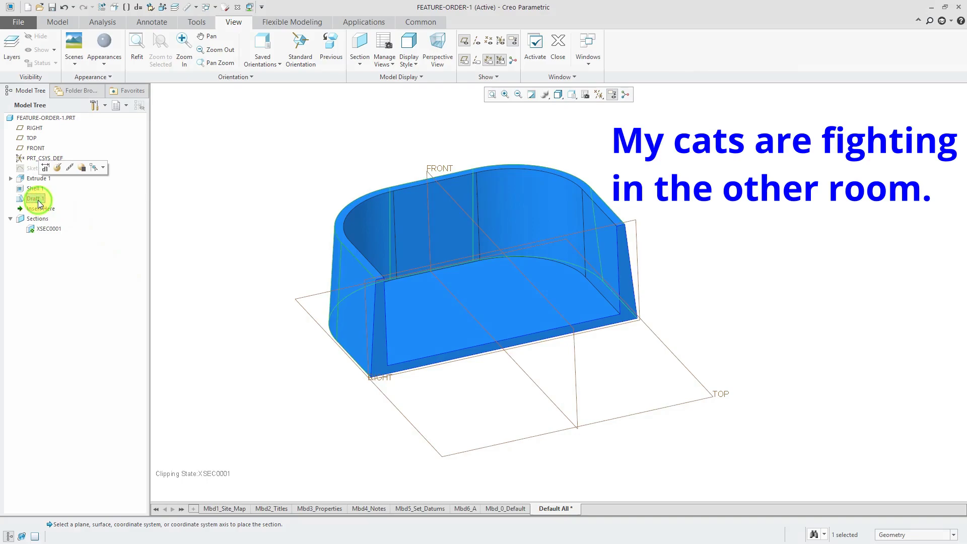
pyautogui.moveTo(38, 201); pyautogui.dragTo(40, 182)
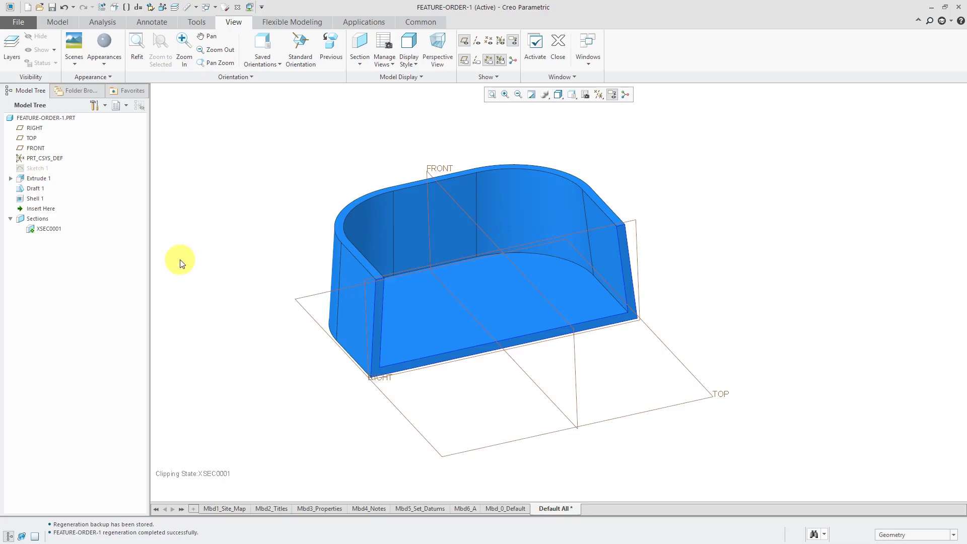
pyautogui.click(52, 229)
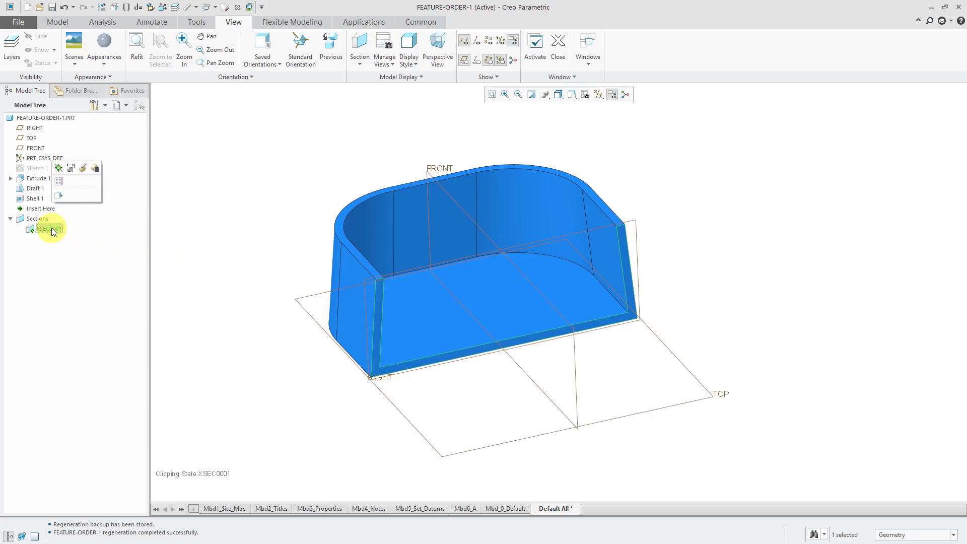
pyautogui.click(58, 168)
pyautogui.click(207, 216)
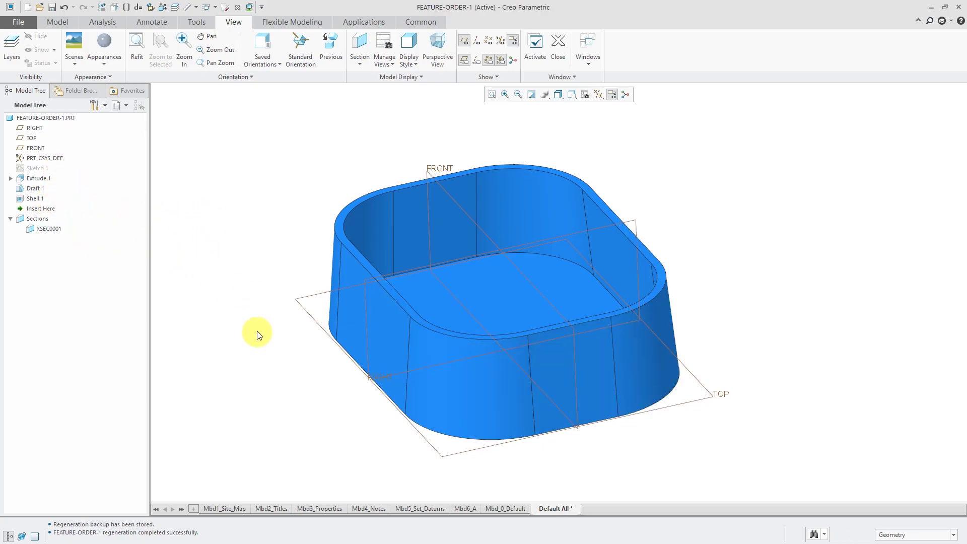
pyautogui.moveTo(255, 331); pyautogui.dragTo(260, 307, button='middle')
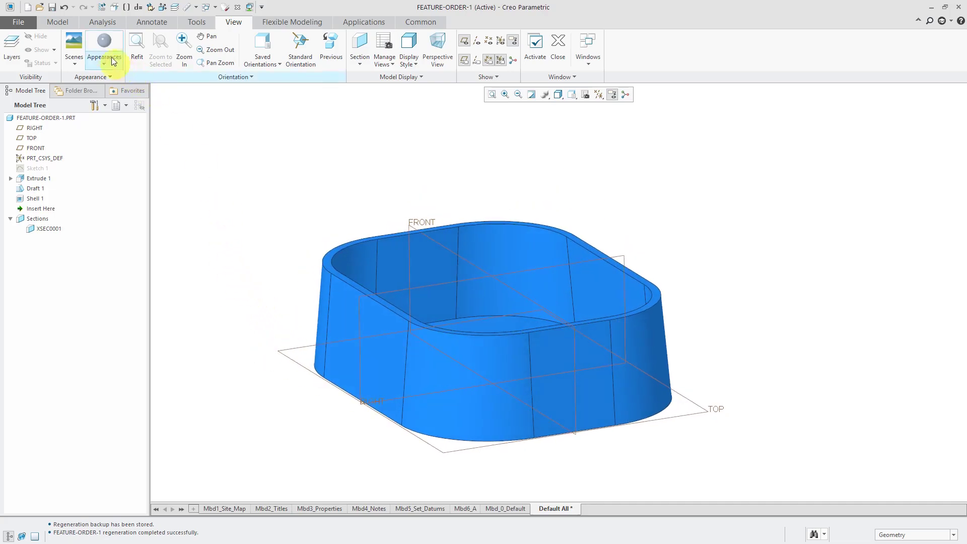
# Place a new hole on the RIGHT plane with FRONT and the top rim as offset references
pyautogui.click(57, 23)
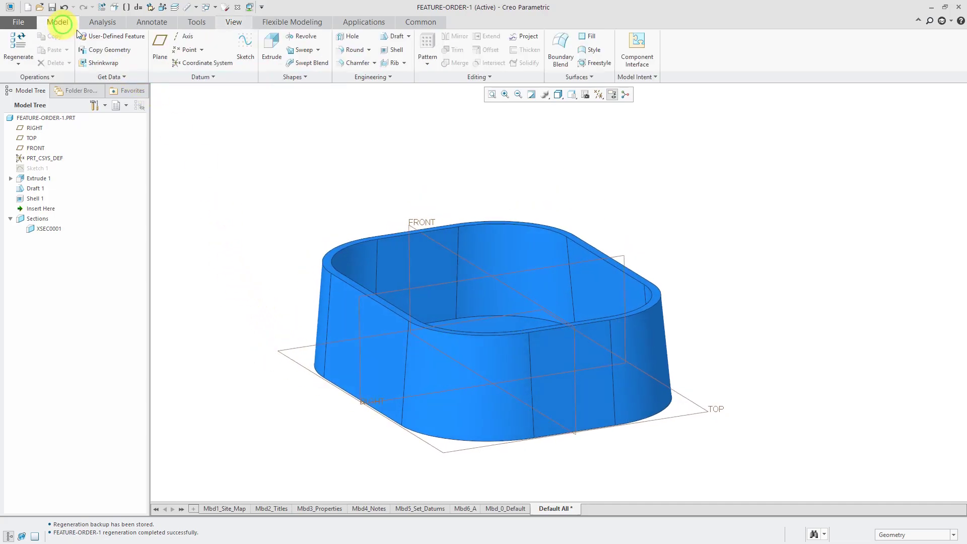
pyautogui.click(353, 39)
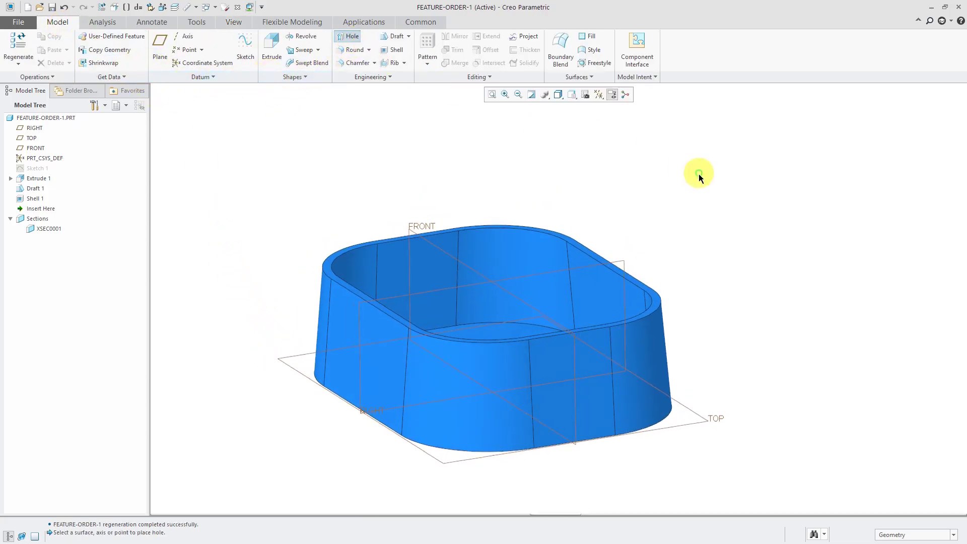
pyautogui.click(625, 259)
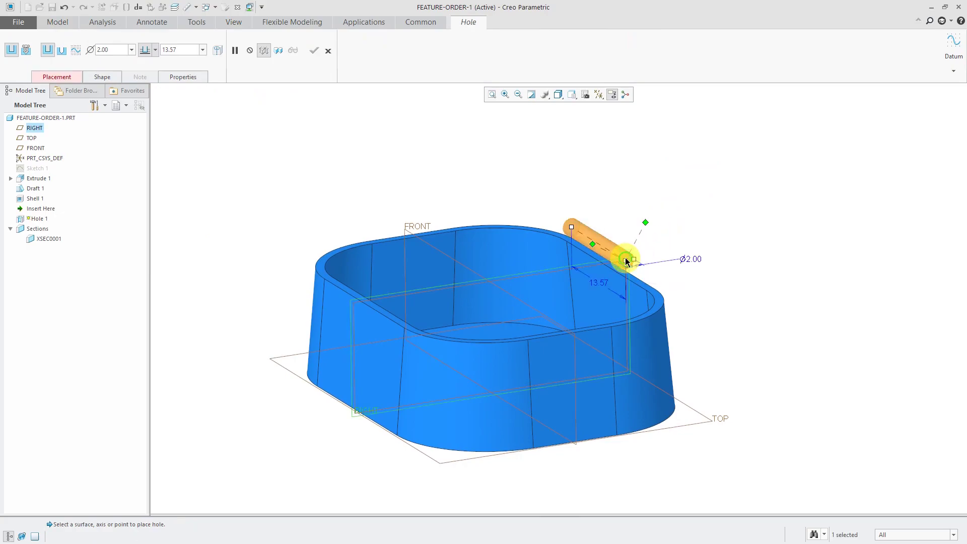
pyautogui.rightClick(708, 236)
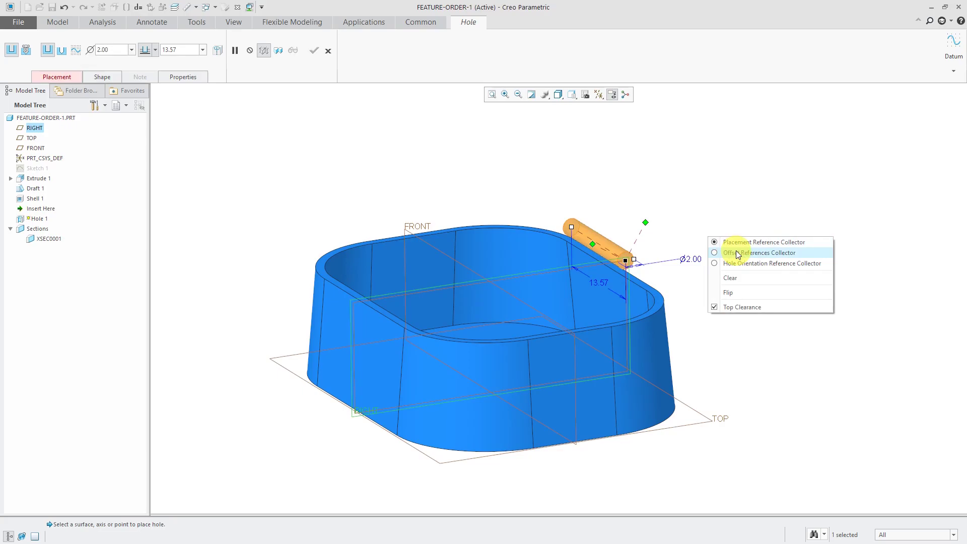
pyautogui.click(736, 253)
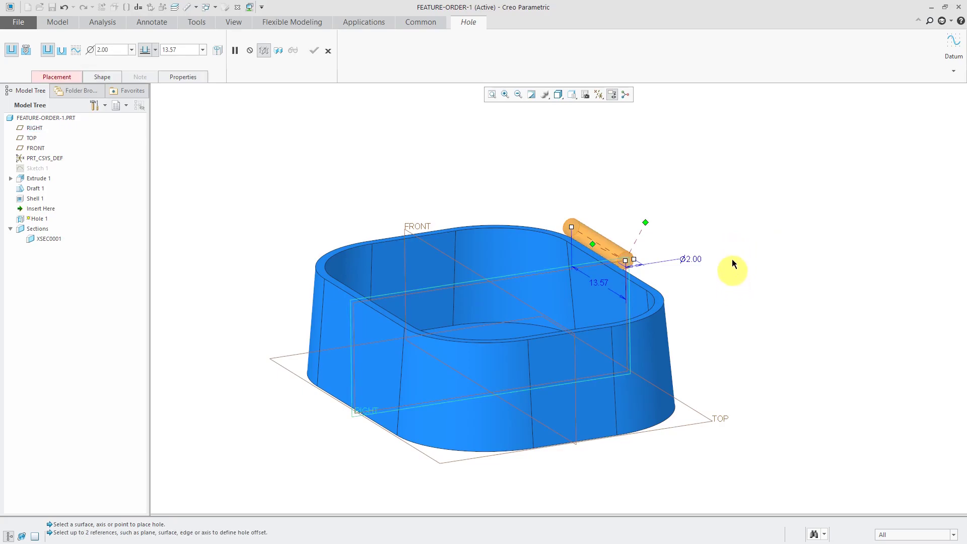
pyautogui.click(409, 229)
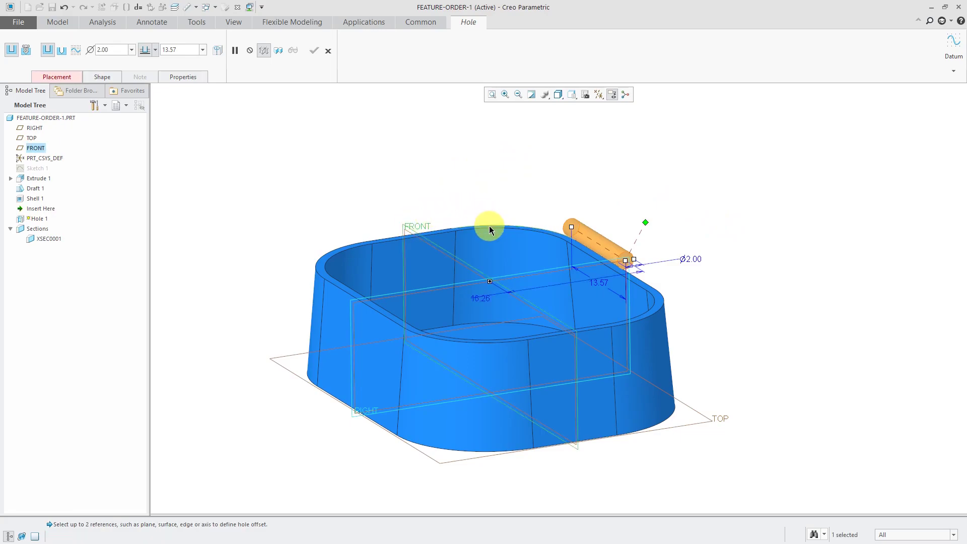
pyautogui.scroll(2, 490, 226)
pyautogui.scroll(2, 491, 231)
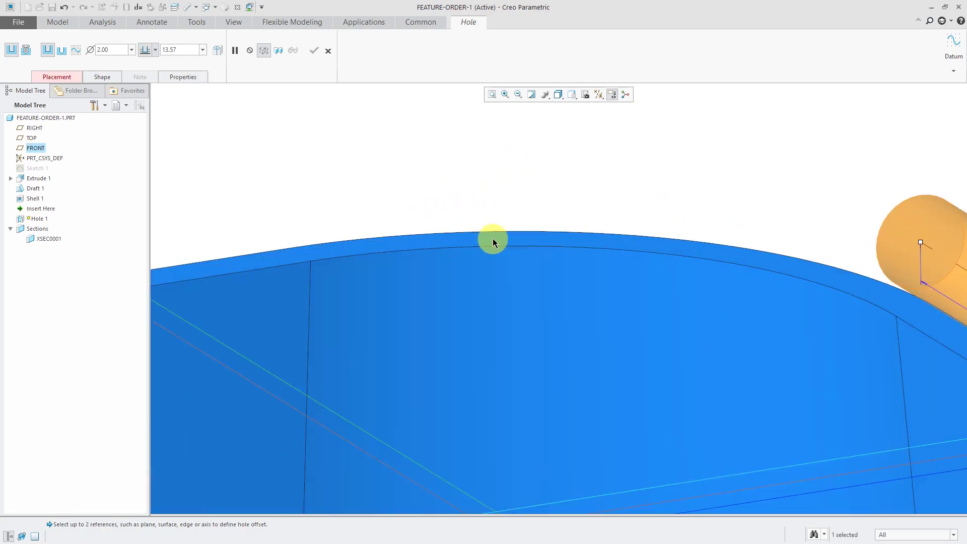
pyautogui.keyDown('ctrl'); pyautogui.click(494, 238); pyautogui.keyUp('ctrl')
pyautogui.scroll(-5, 481, 226)
pyautogui.scroll(1, 478, 225)
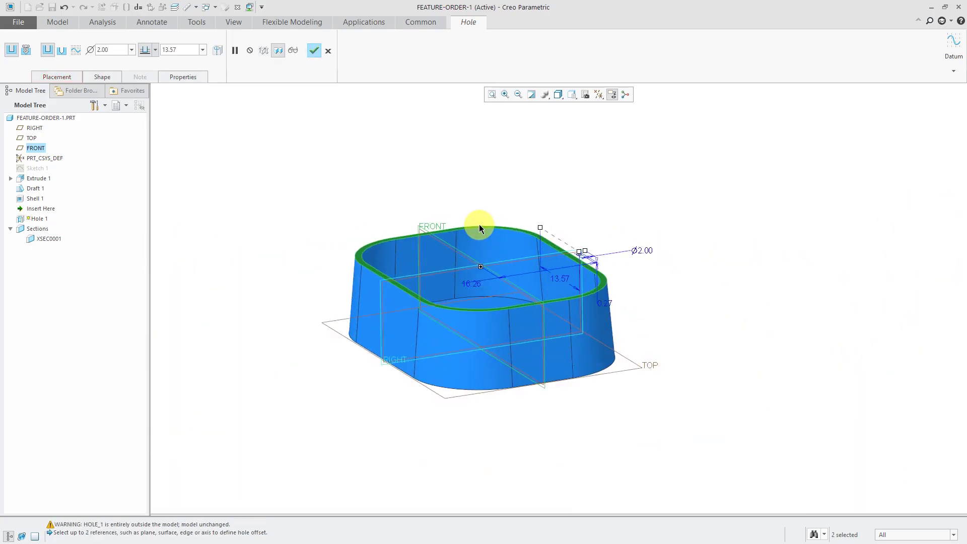
# Align the hole with FRONT and set its offset from the rim to 4.00
pyautogui.click(62, 76)
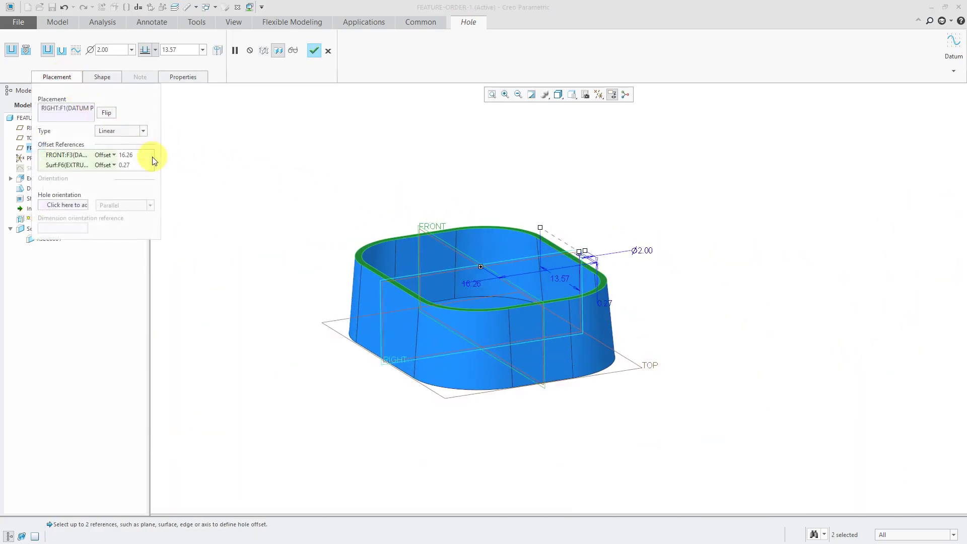
pyautogui.click(115, 155)
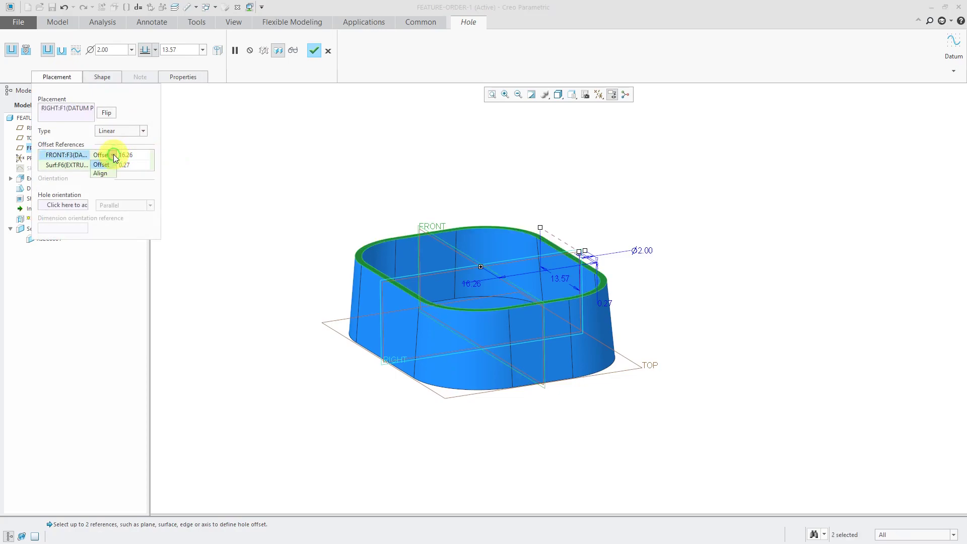
pyautogui.click(110, 173)
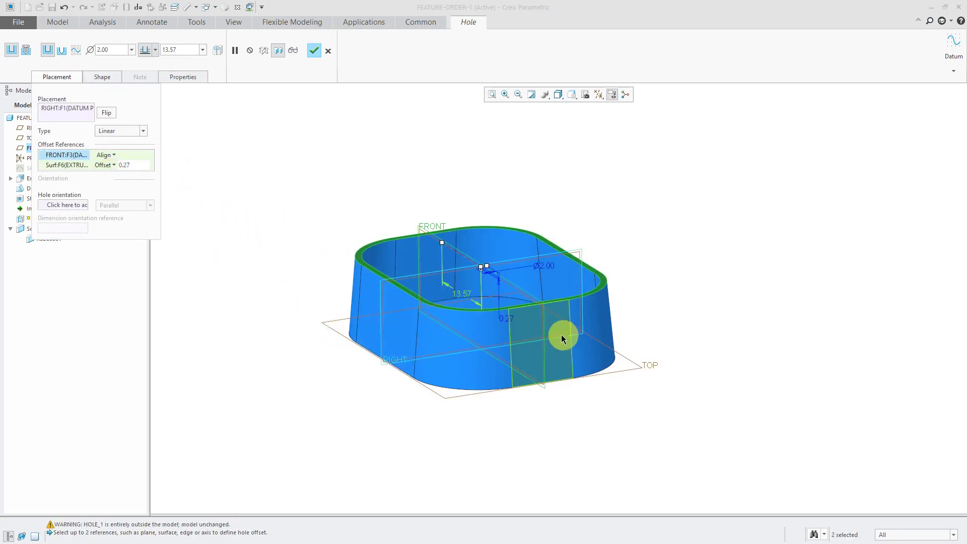
pyautogui.scroll(2, 473, 288)
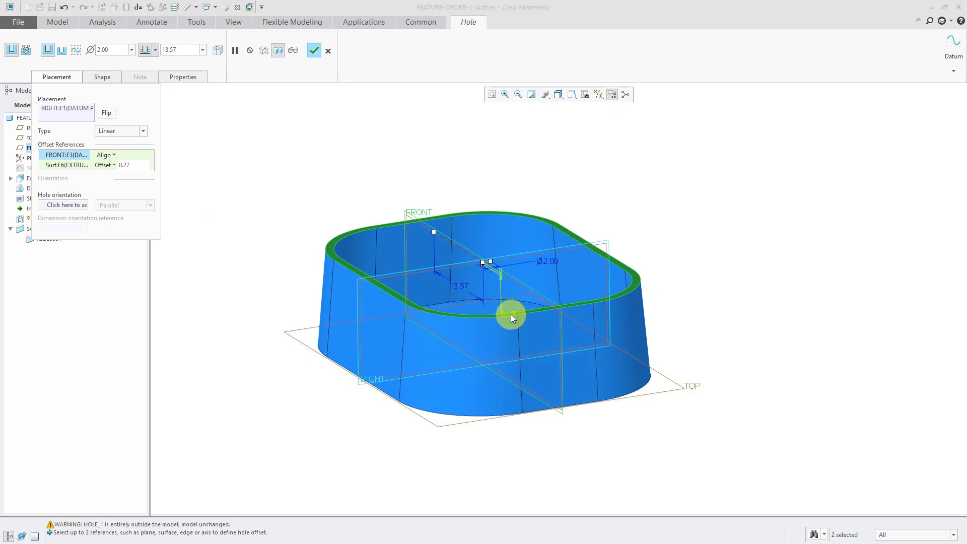
pyautogui.write('4')
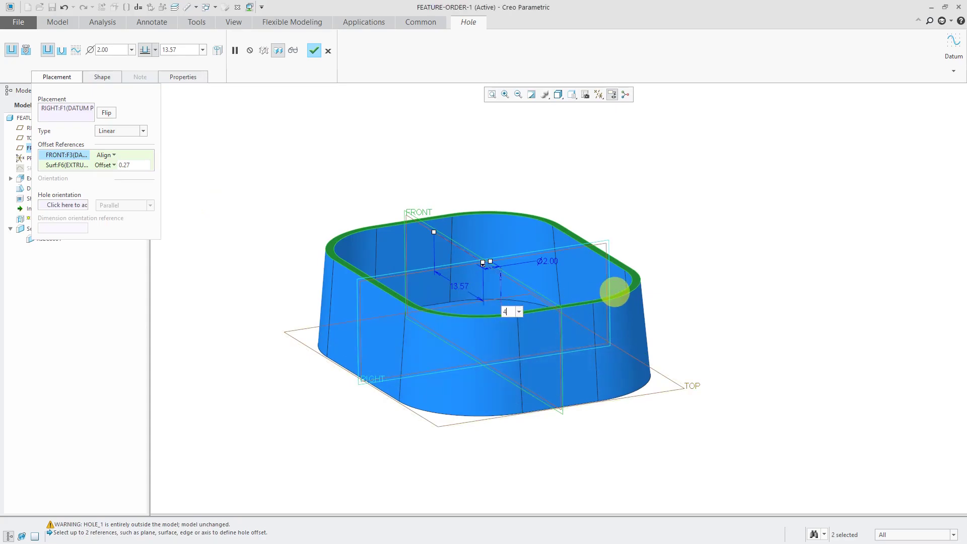
pyautogui.press('Return')
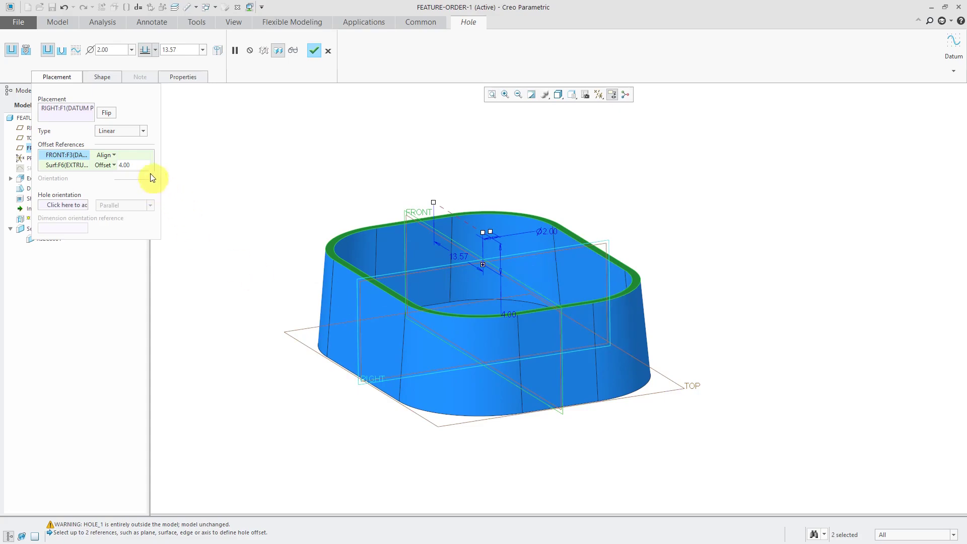
pyautogui.click(142, 164)
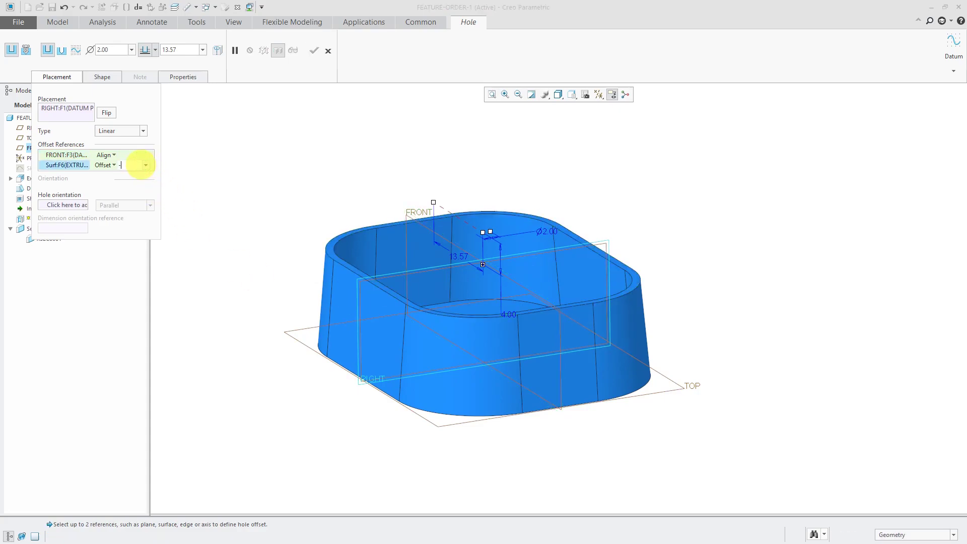
pyautogui.write('4')
pyautogui.press('Return')
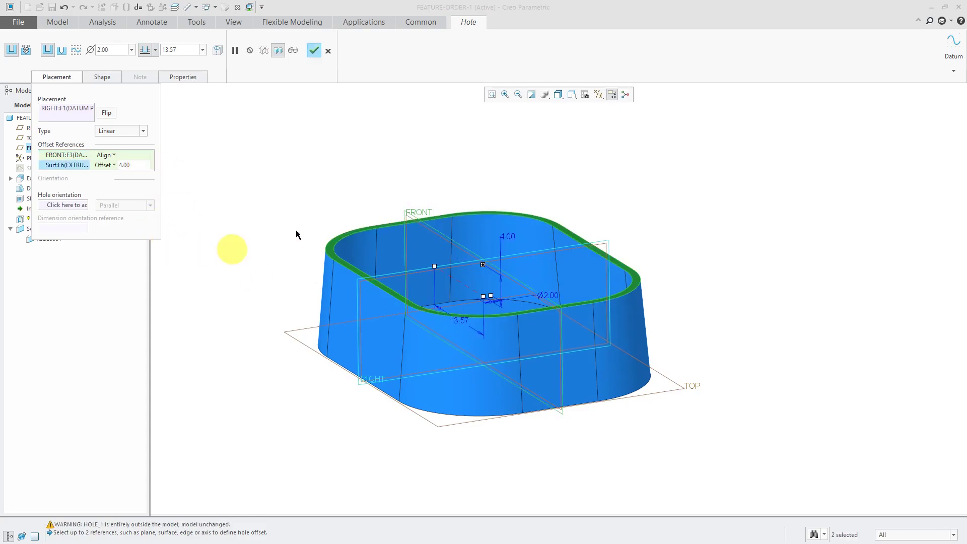
# Set the 2.00 hole to Through All on both sides and finish Hole 1
pyautogui.rightClick(433, 267)
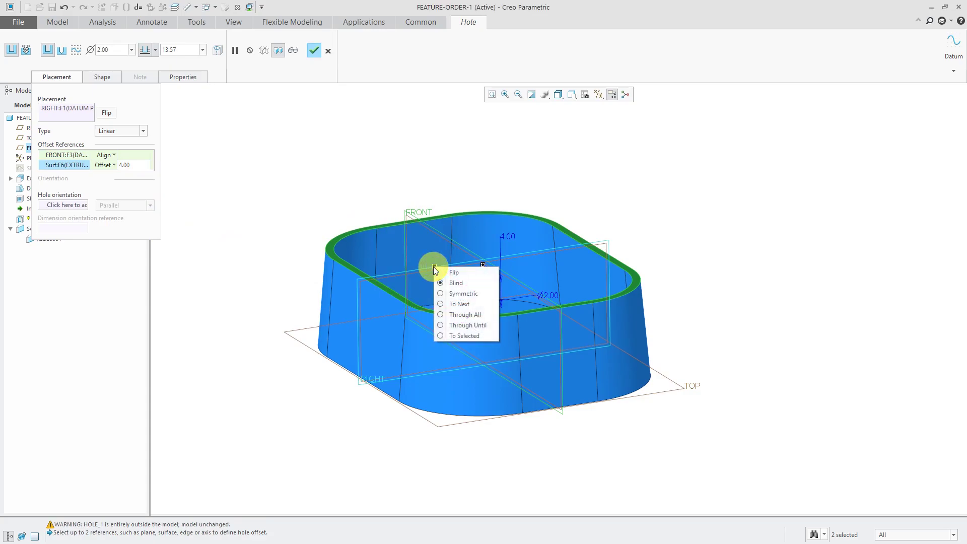
pyautogui.click(464, 314)
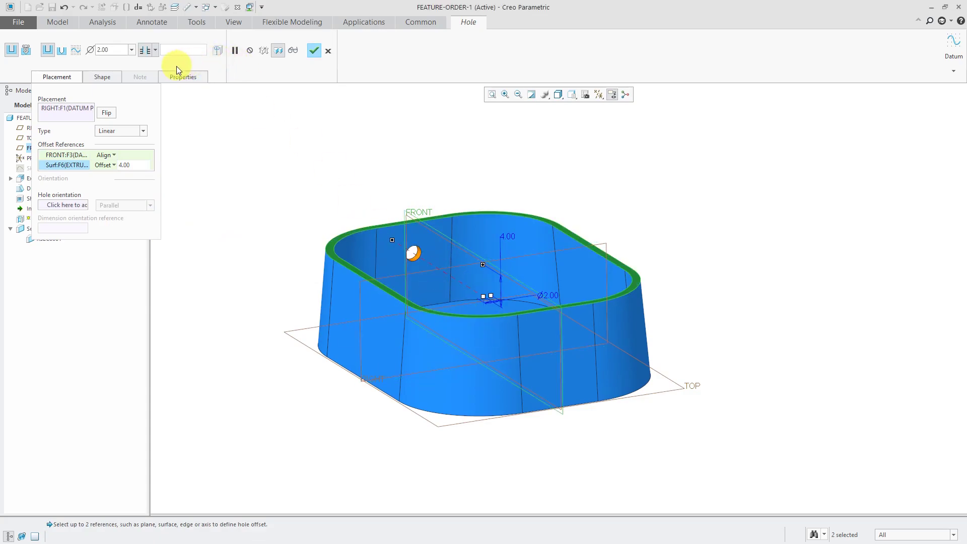
pyautogui.click(103, 76)
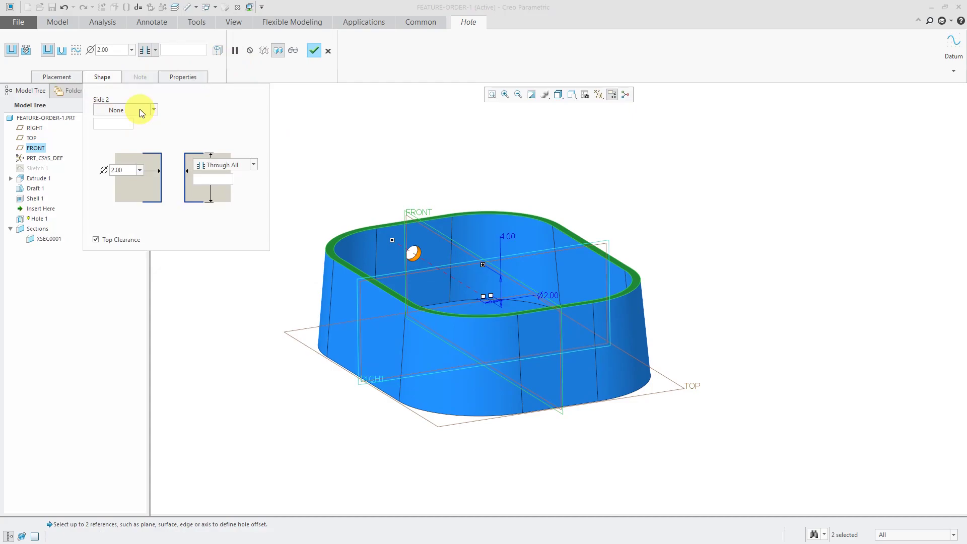
pyautogui.click(140, 109)
pyautogui.click(137, 143)
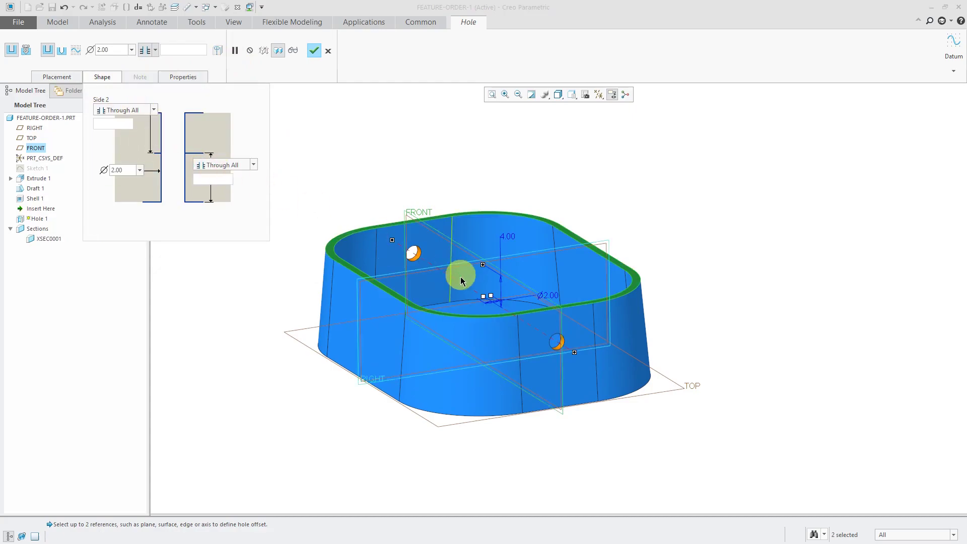
pyautogui.moveTo(457, 273); pyautogui.dragTo(528, 302, button='middle')
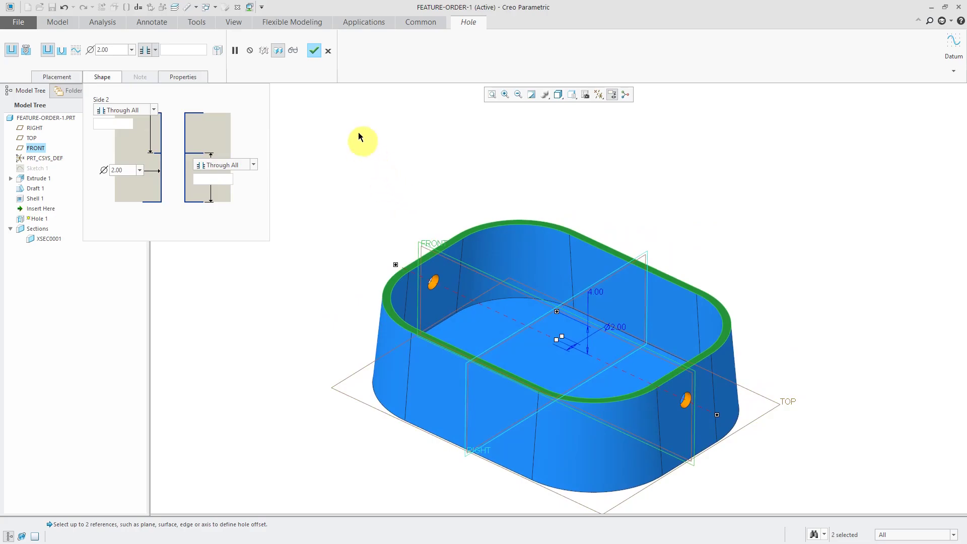
pyautogui.click(314, 51)
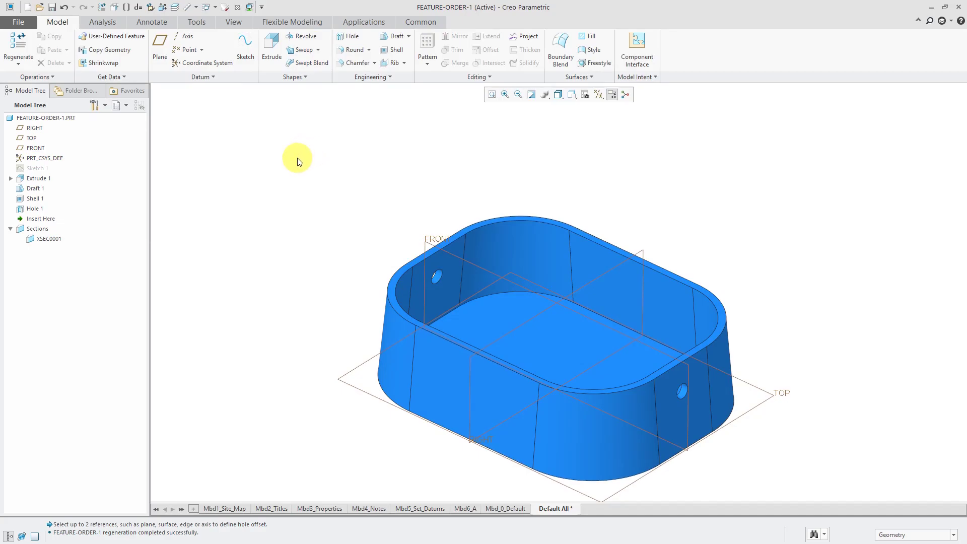
# Start a sketch on the box's inner floor
pyautogui.click(243, 56)
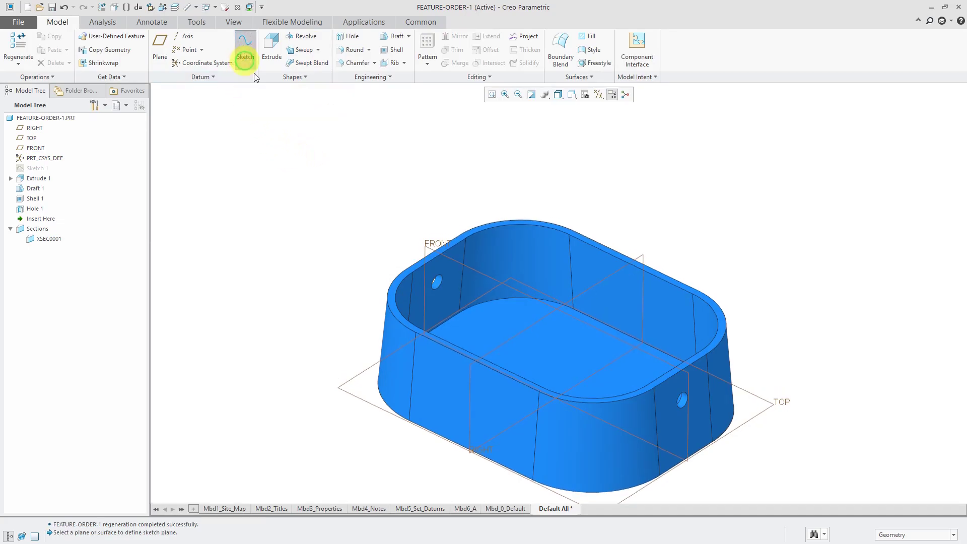
pyautogui.click(558, 366)
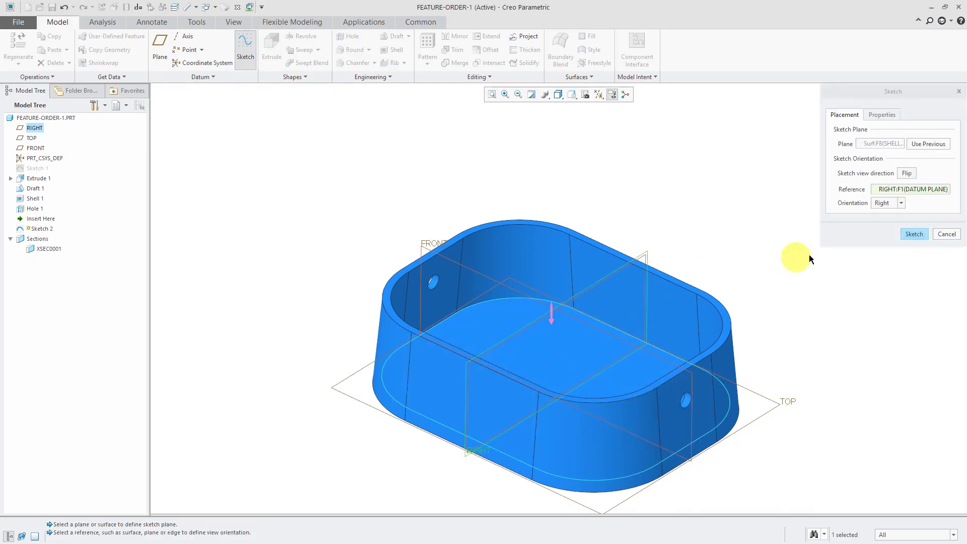
pyautogui.click(913, 235)
pyautogui.moveTo(635, 265)
pyautogui.mouseDown(button='middle')
pyautogui.moveTo(589, 253)
pyautogui.moveTo(600, 298)
pyautogui.moveTo(588, 303)
pyautogui.mouseUp(button='middle')
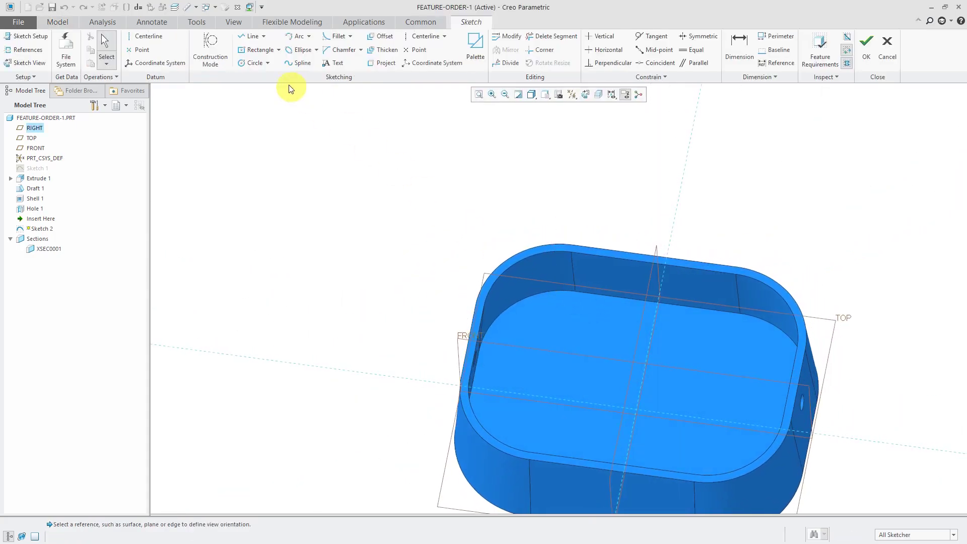
# Draw a centre rectangle in the middle of the floor
pyautogui.click(247, 52)
pyautogui.click(636, 409)
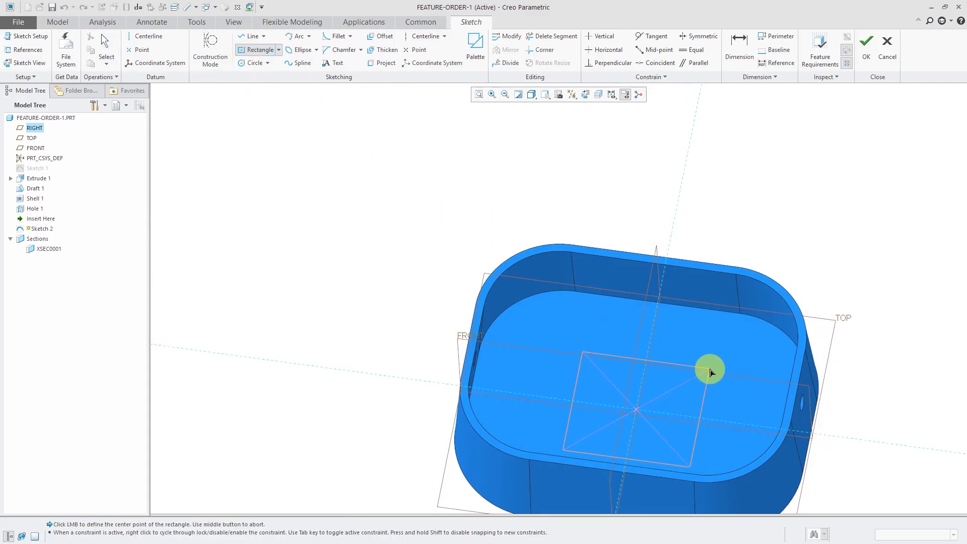
pyautogui.click(708, 369)
pyautogui.middleClick(762, 225)
pyautogui.moveTo(761, 226); pyautogui.dragTo(639, 343, button='middle')
# Dimension the rectangle 20 wide by 10 high and finish Sketch 2
pyautogui.doubleClick(642, 331)
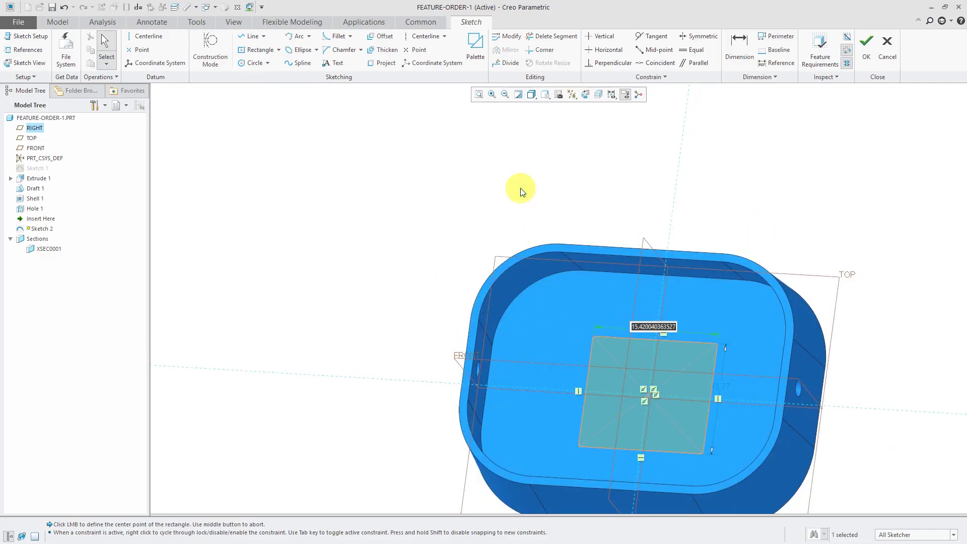
pyautogui.write('20')
pyautogui.press('Return')
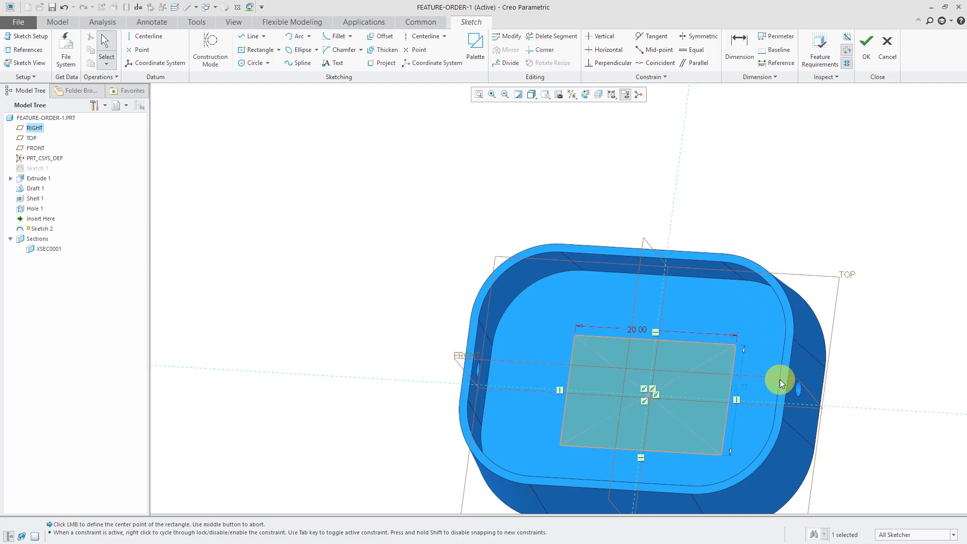
pyautogui.doubleClick(742, 385)
pyautogui.write('10')
pyautogui.press('Return')
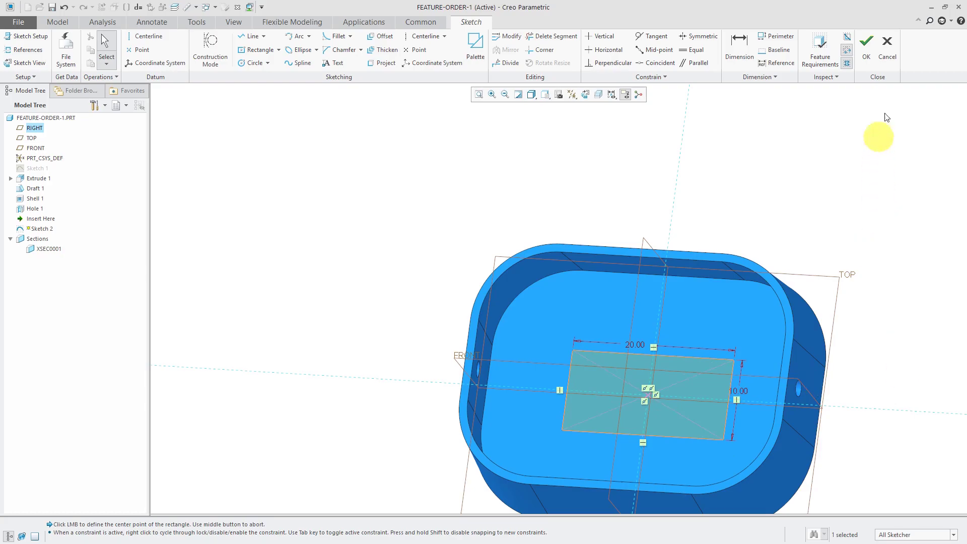
pyautogui.click(866, 45)
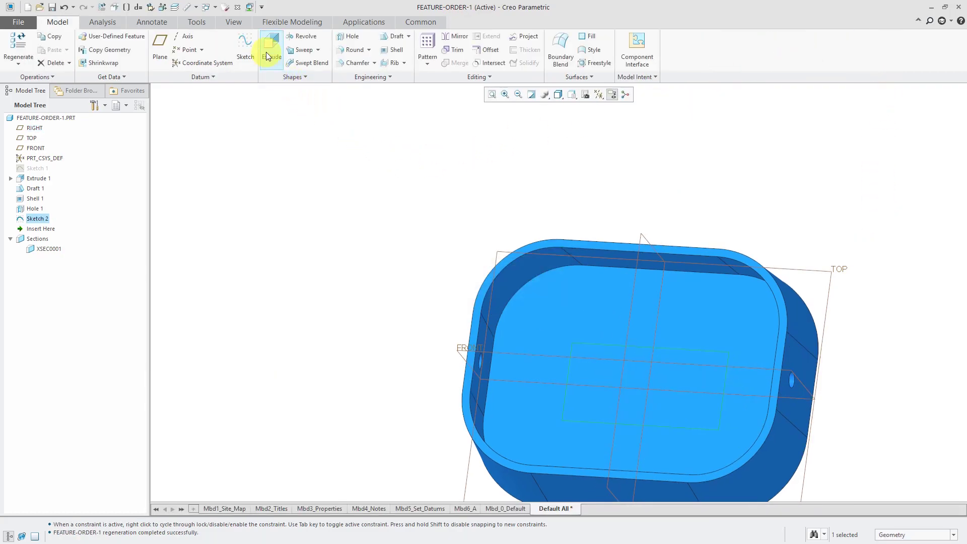
# Extrude the rectangle Through Until the top rim surface to create Extrude 2
pyautogui.click(268, 48)
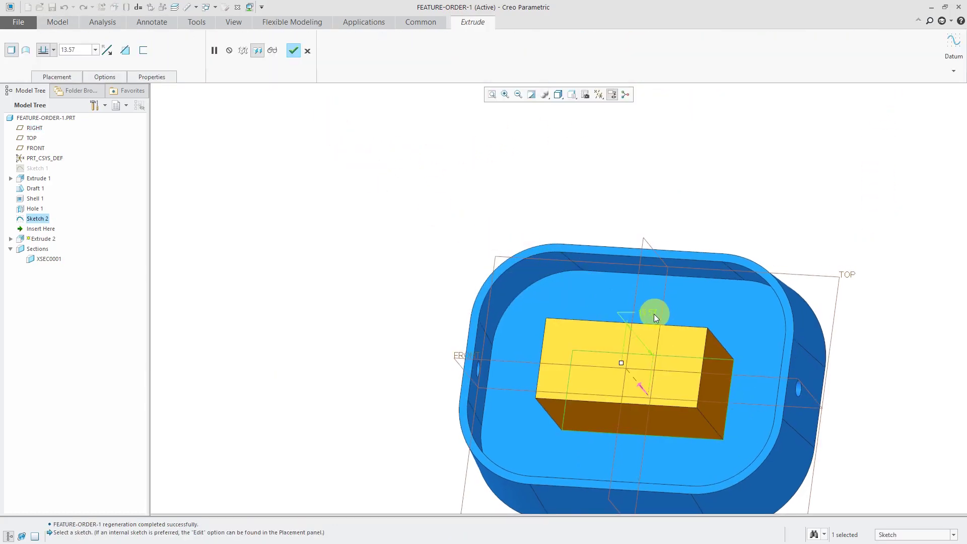
pyautogui.rightClick(621, 362)
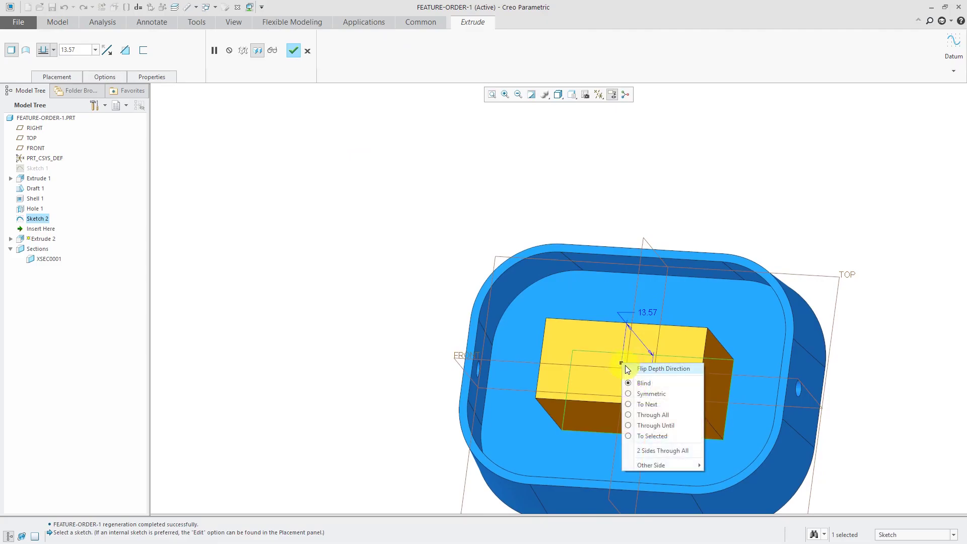
pyautogui.click(655, 426)
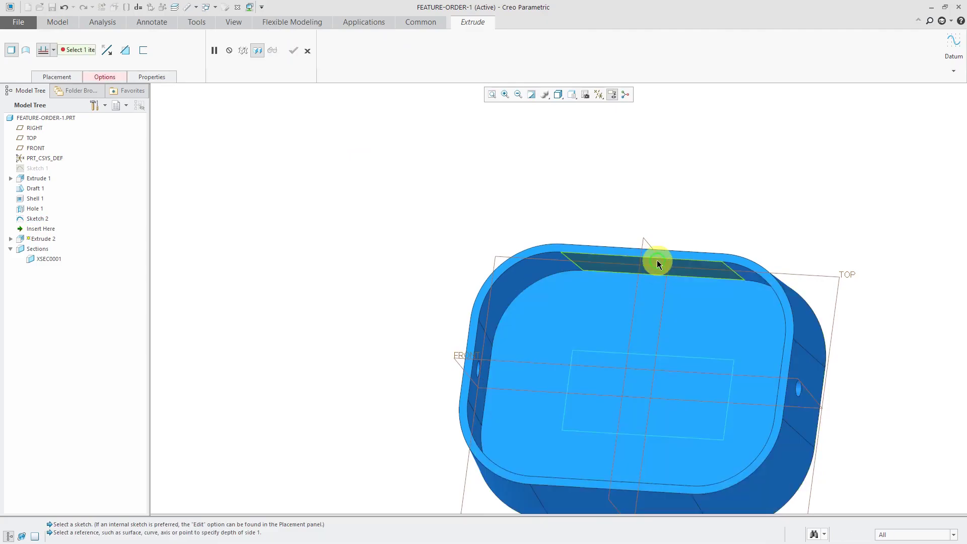
pyautogui.scroll(5, 656, 260)
pyautogui.scroll(-3, 717, 265)
pyautogui.click(673, 255)
pyautogui.scroll(-5, 655, 254)
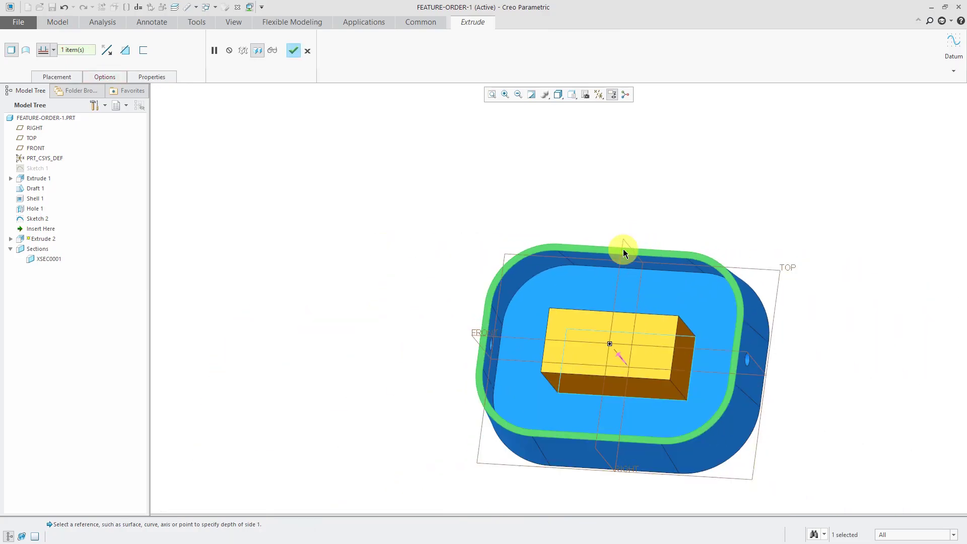
pyautogui.moveTo(621, 252)
pyautogui.mouseDown(button='middle')
pyautogui.moveTo(636, 244)
pyautogui.moveTo(604, 240)
pyautogui.moveTo(619, 237)
pyautogui.mouseUp(button='middle')
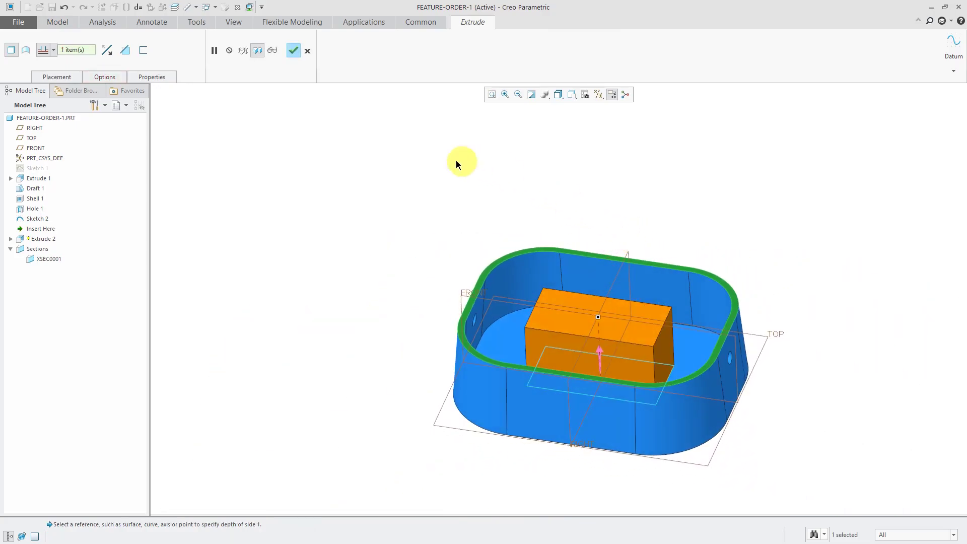
pyautogui.click(294, 50)
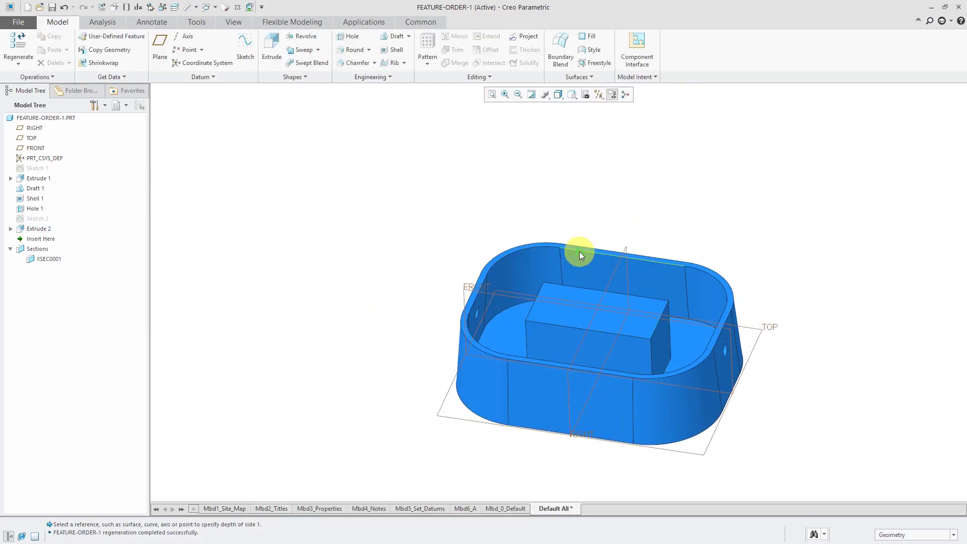
pyautogui.moveTo(579, 255); pyautogui.dragTo(558, 254, button='middle')
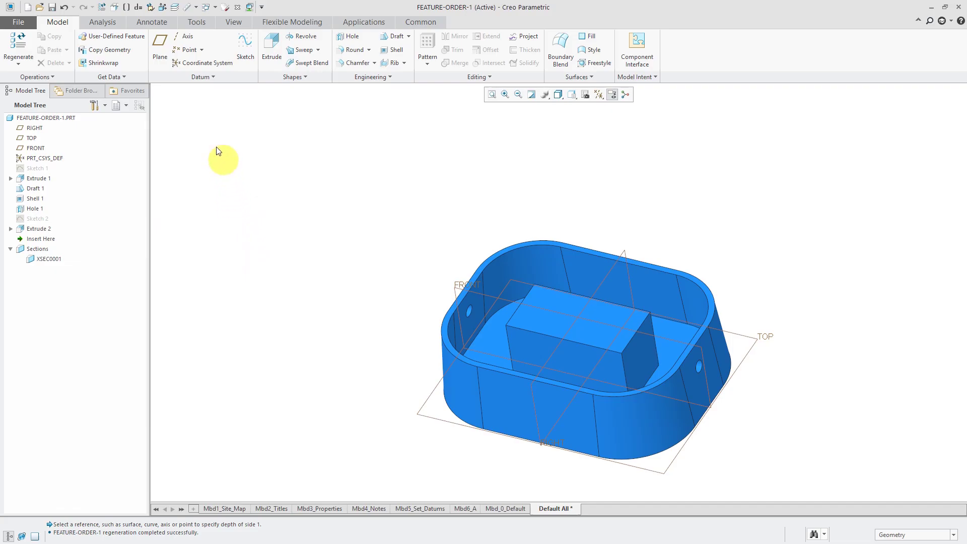
# Reorder Hole 1 to come after Extrude 2 with Operations > Reorder
pyautogui.click(41, 77)
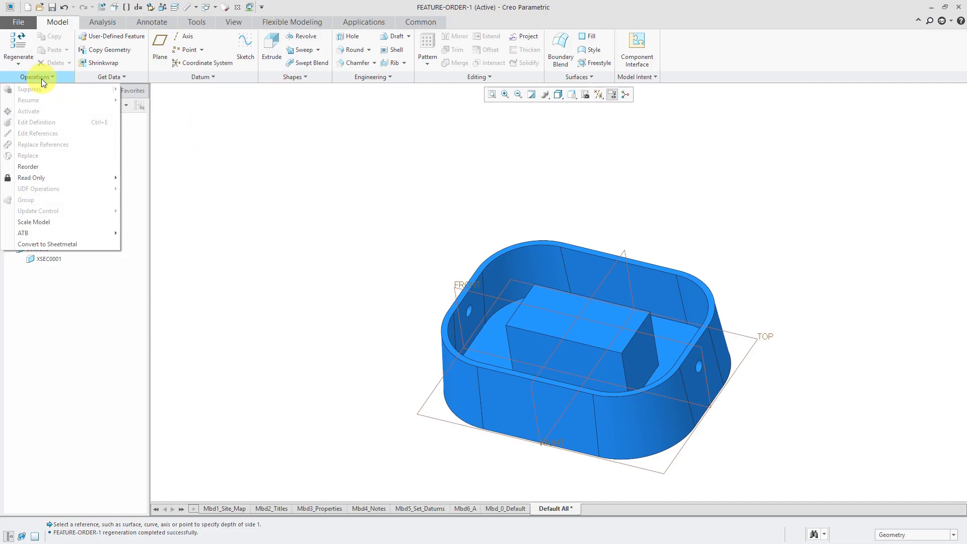
pyautogui.click(31, 167)
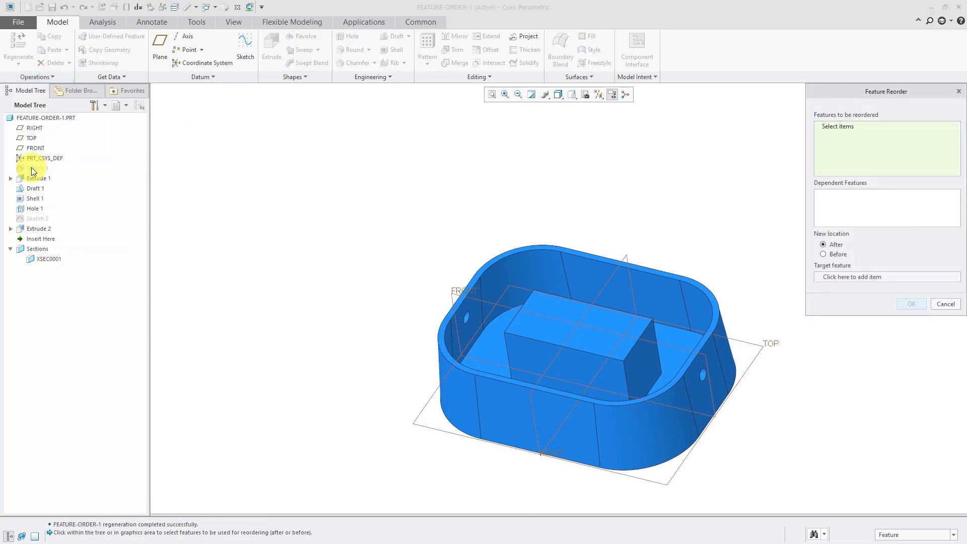
pyautogui.moveTo(848, 94); pyautogui.dragTo(261, 115)
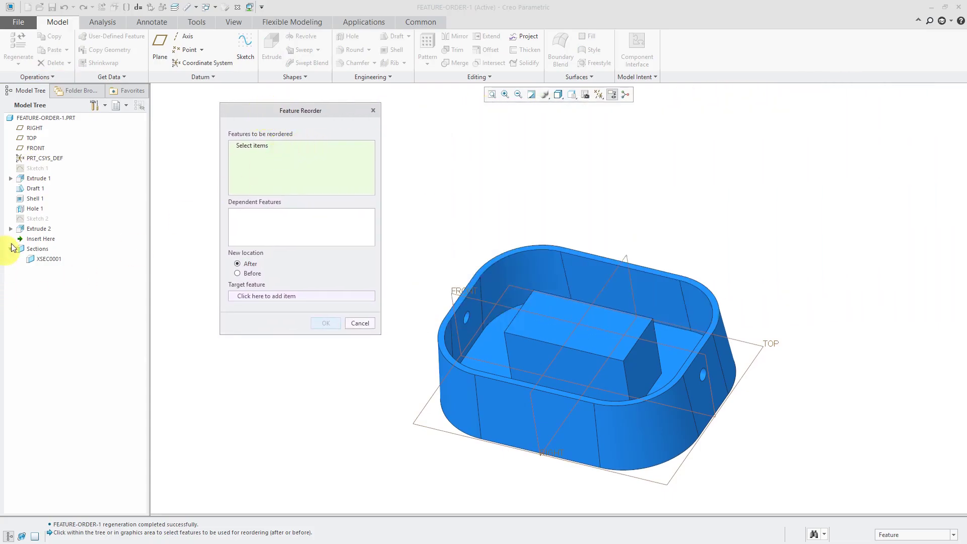
pyautogui.click(34, 209)
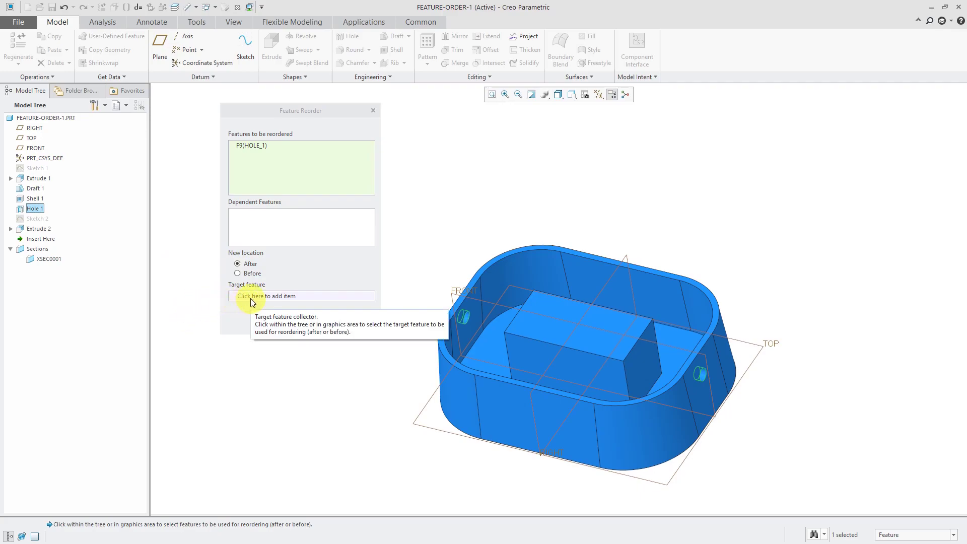
pyautogui.rightClick(183, 255)
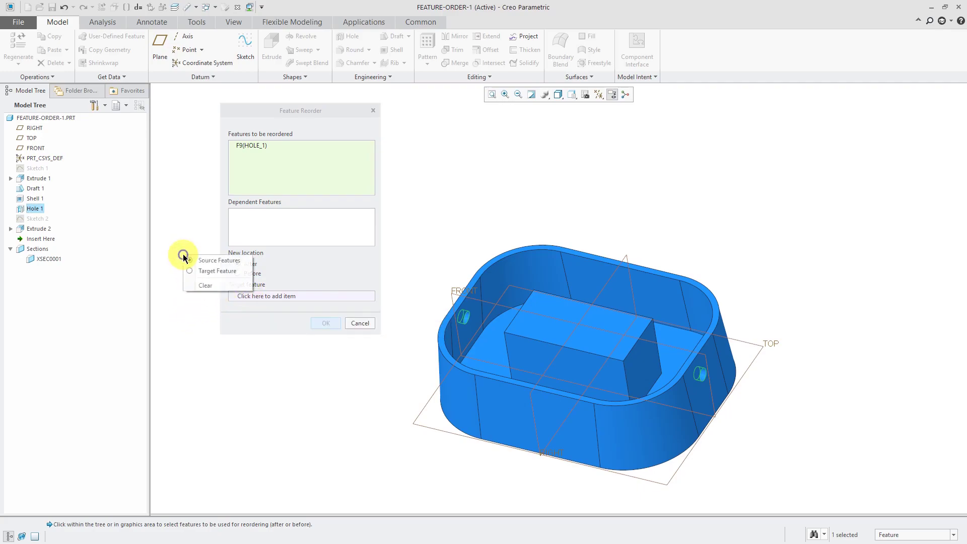
pyautogui.click(210, 272)
pyautogui.click(35, 229)
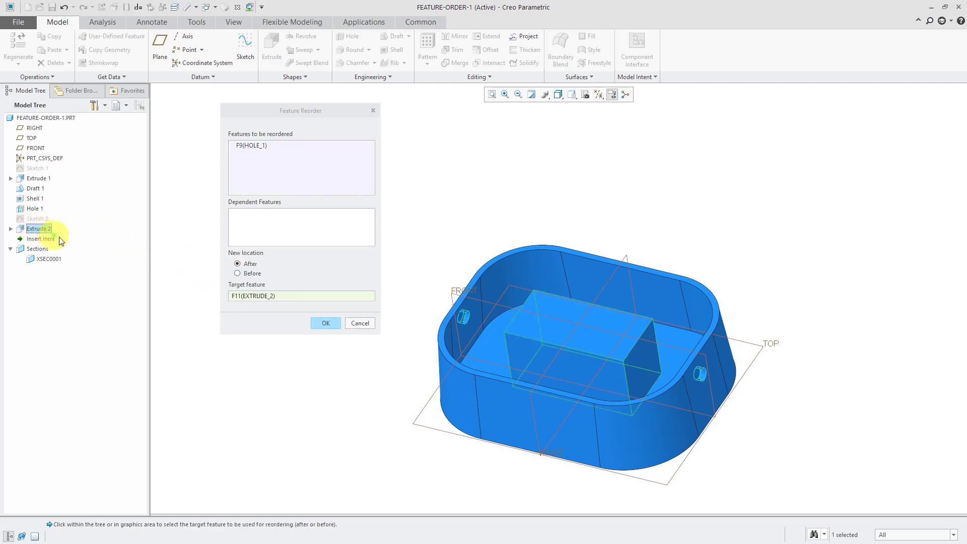
pyautogui.click(325, 323)
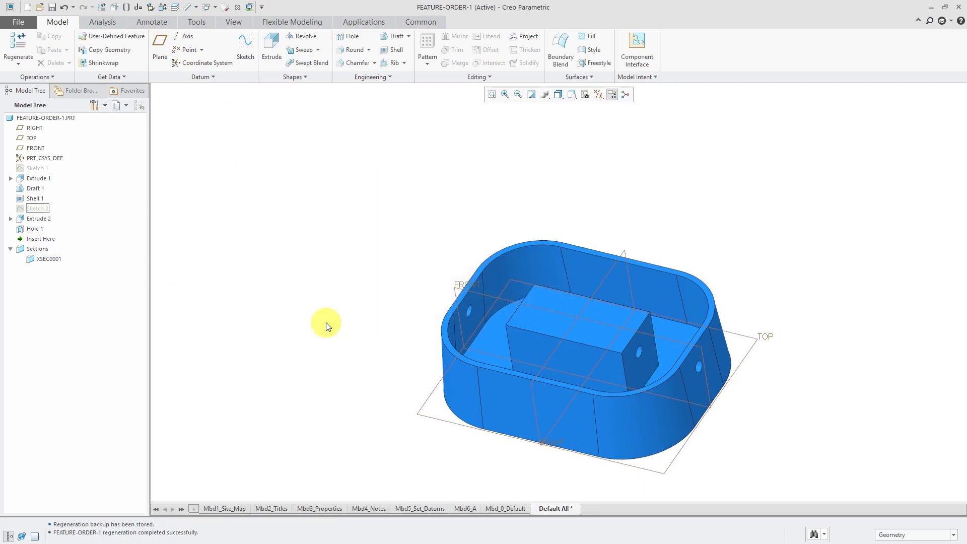
# Hide the datum planes and open the Windows list showing the STUNTBIKE assembly
pyautogui.click(598, 94)
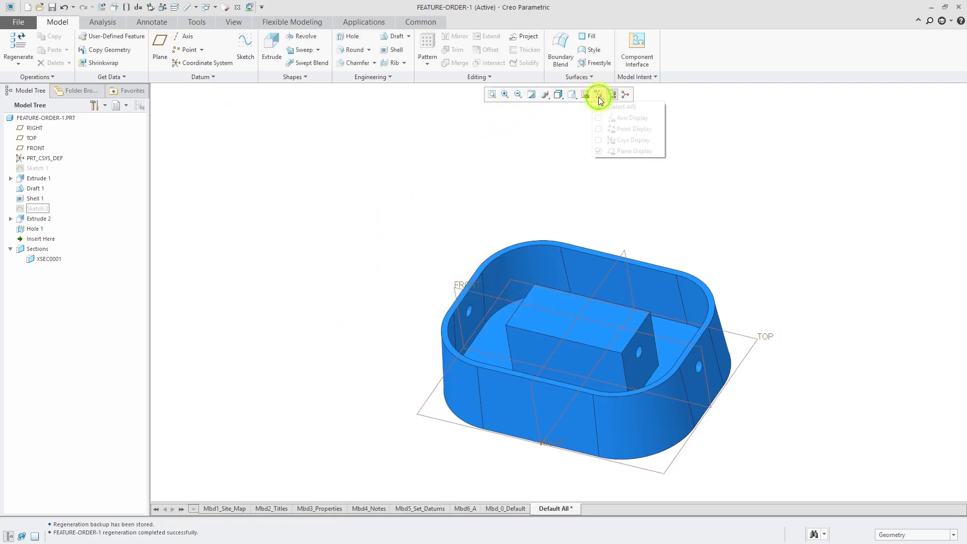
pyautogui.click(622, 150)
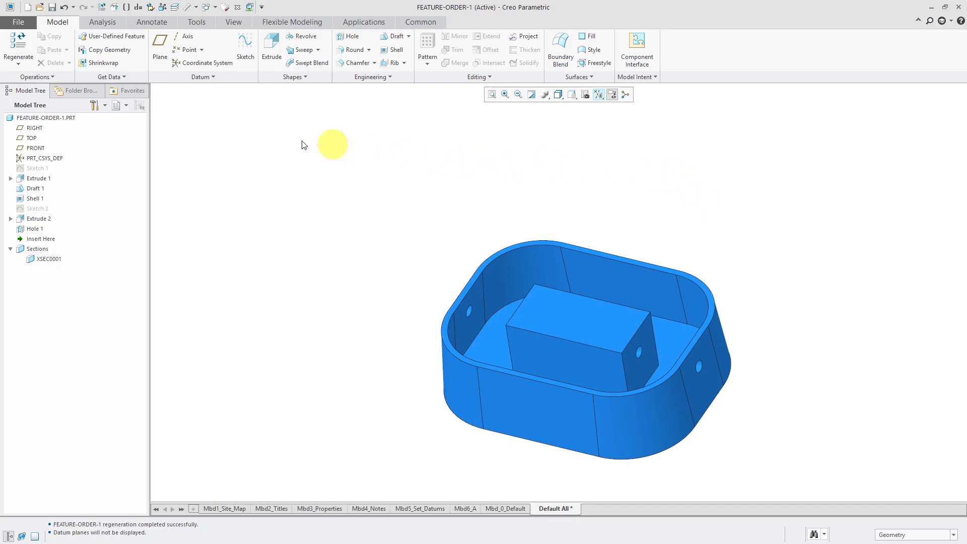
pyautogui.click(48, 76)
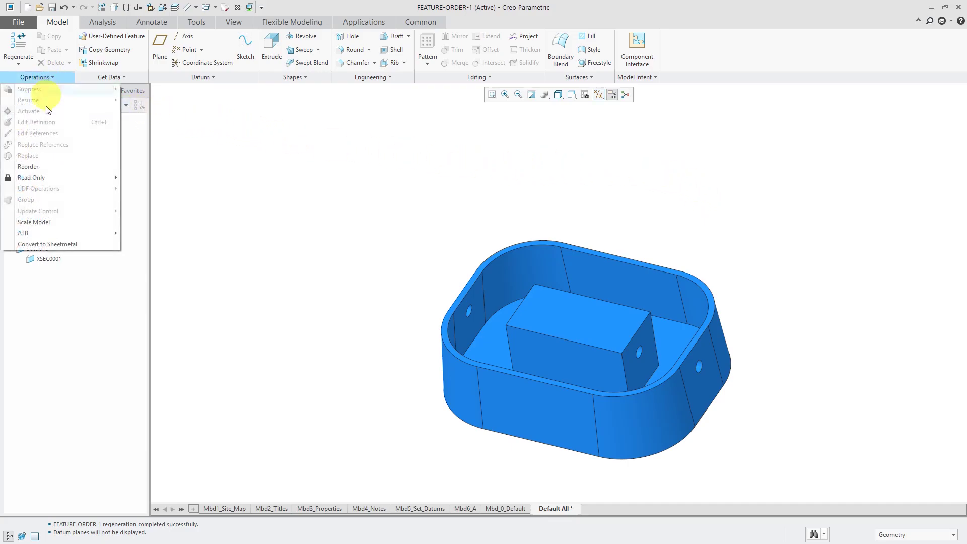
pyautogui.click(286, 164)
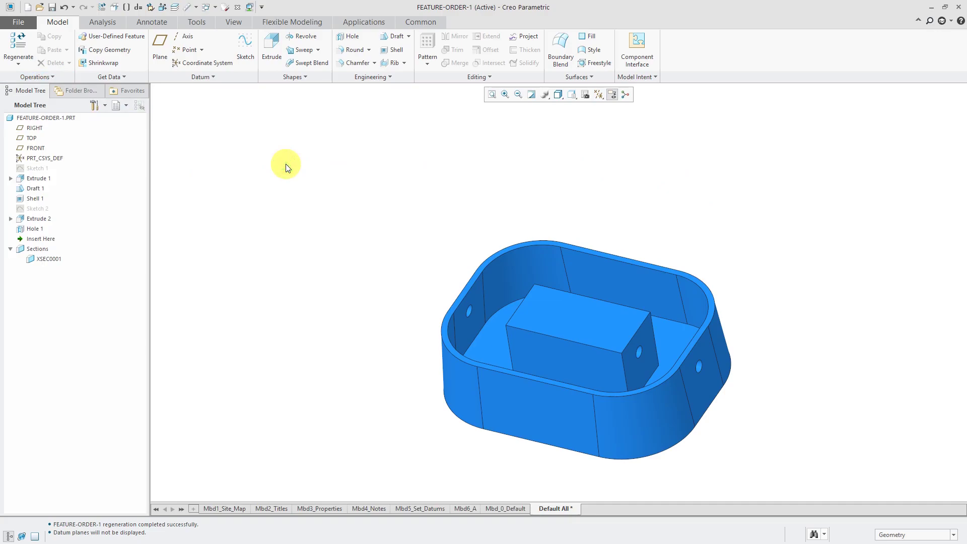
pyautogui.click(215, 8)
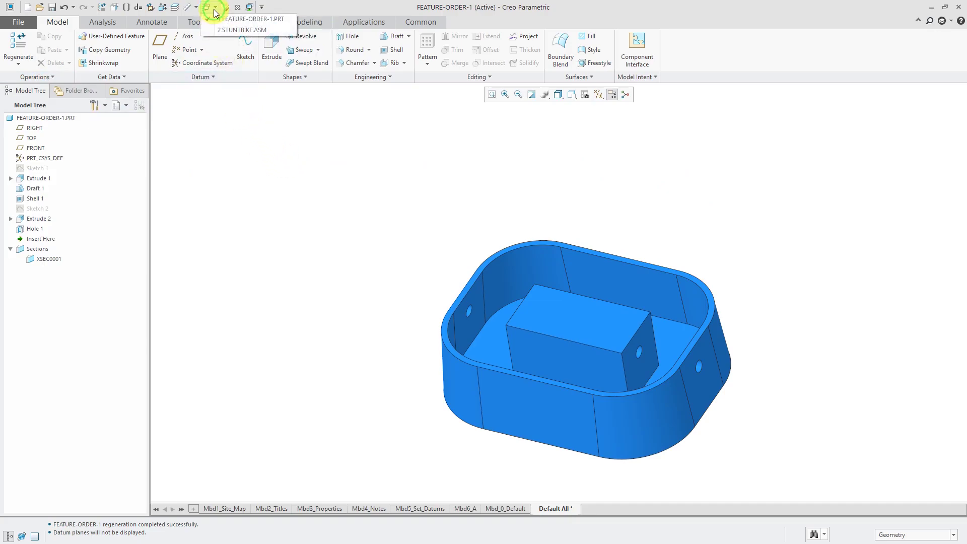
# Activate STUNTBIKE.ASM and drag ENG_COG.PRT below DRIVER_CG.PRT in the Model Tree
pyautogui.click(235, 31)
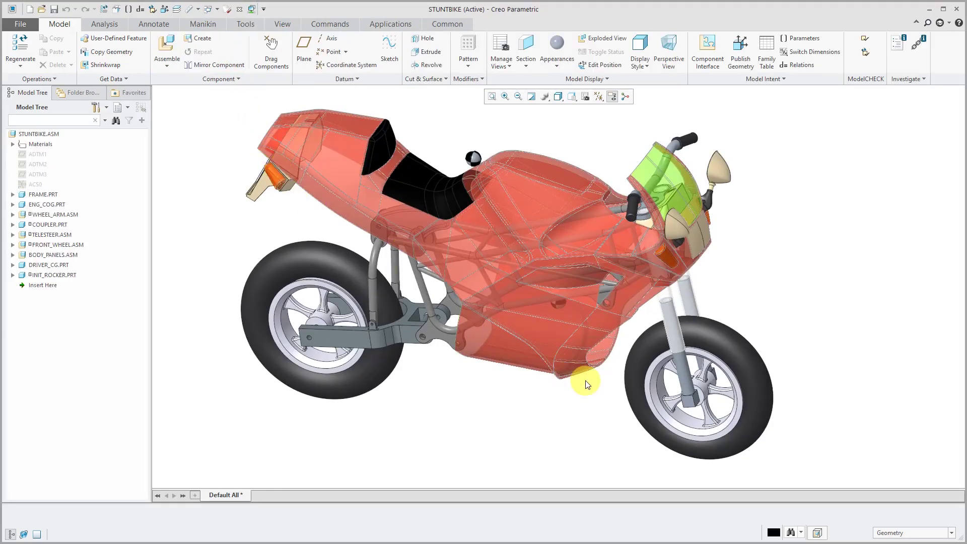
pyautogui.moveTo(572, 367); pyautogui.dragTo(542, 352, button='middle')
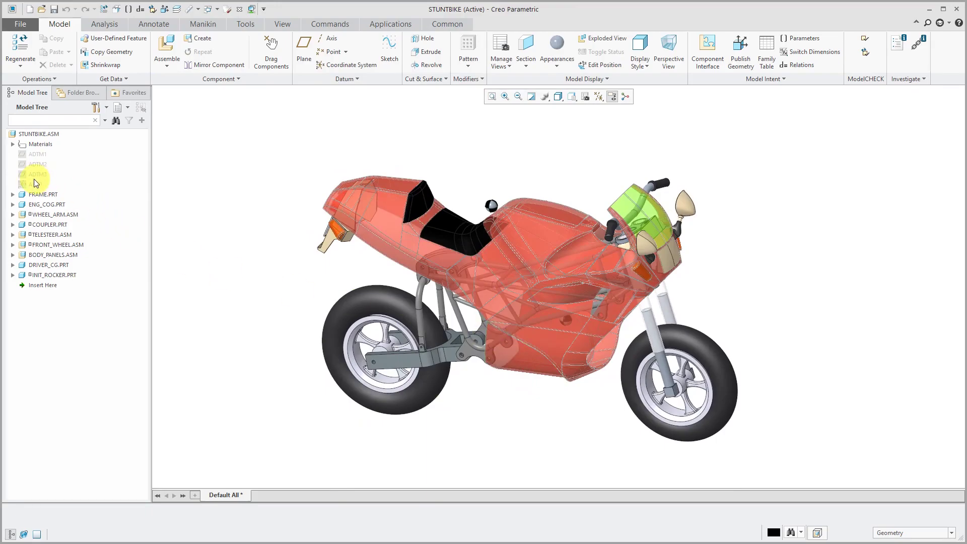
pyautogui.click(48, 206)
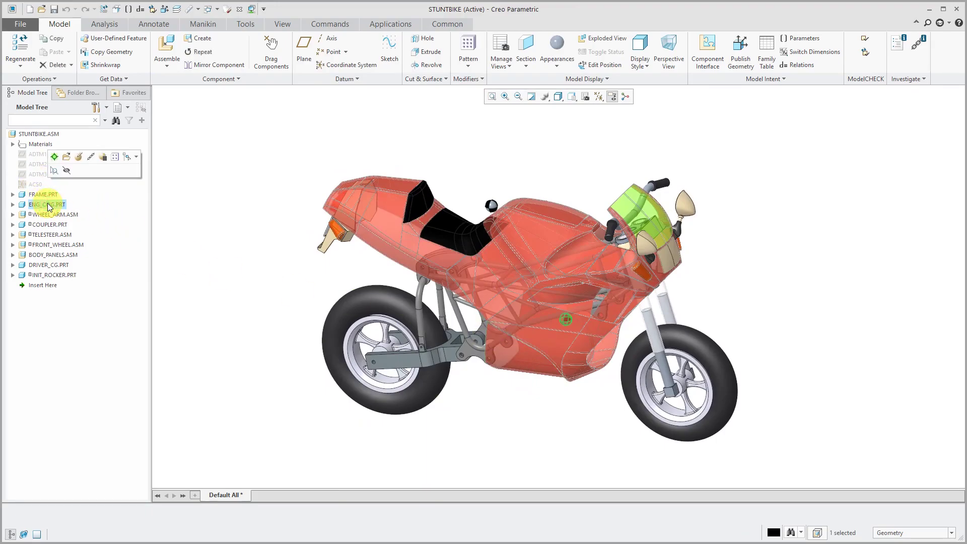
pyautogui.moveTo(50, 207); pyautogui.dragTo(46, 267)
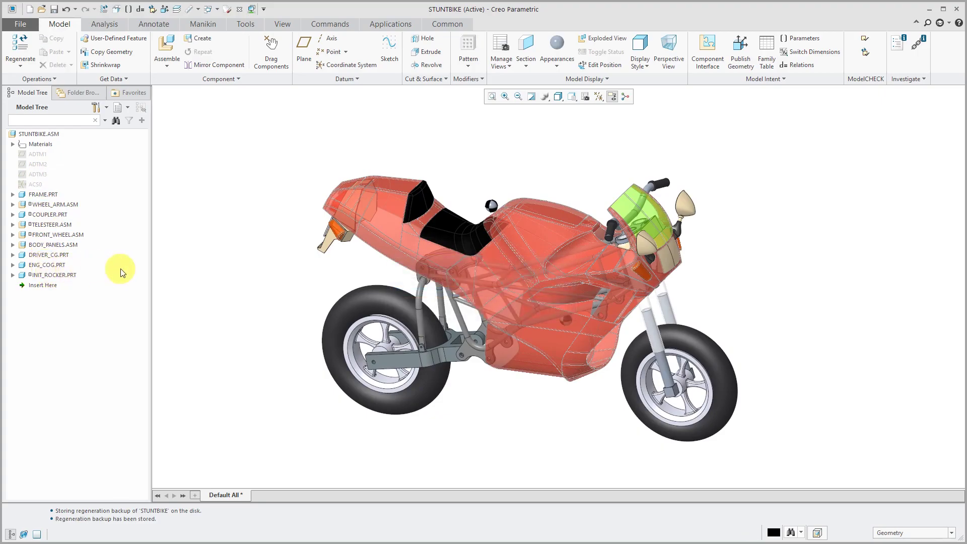
pyautogui.click(66, 277)
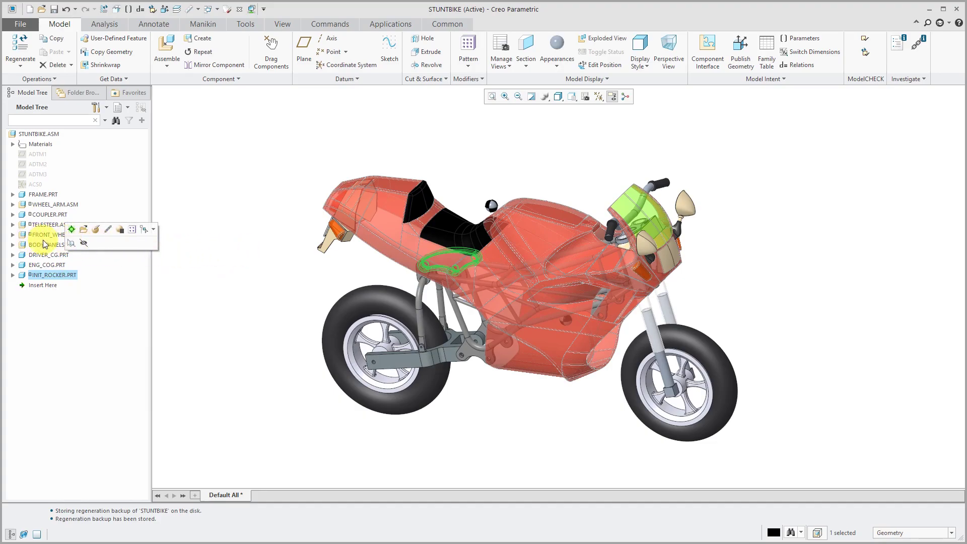
pyautogui.click(228, 250)
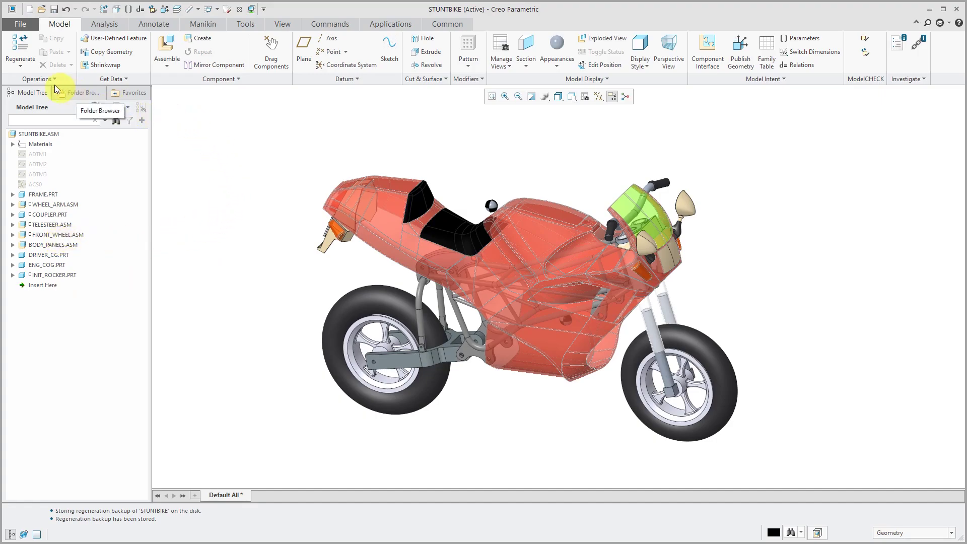
# Start a component Reorder and select INIT_ROCKER.PRT as the component to move
pyautogui.click(39, 79)
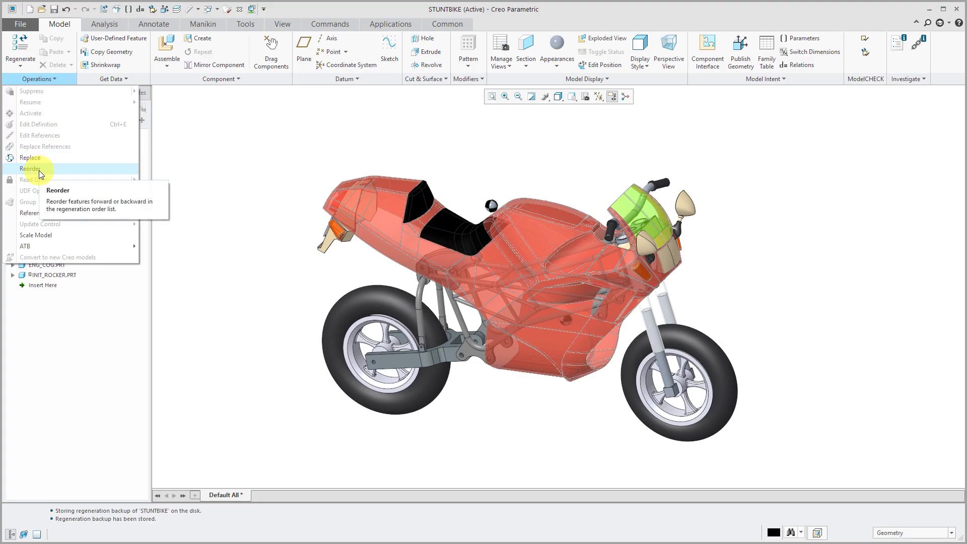
pyautogui.click(198, 156)
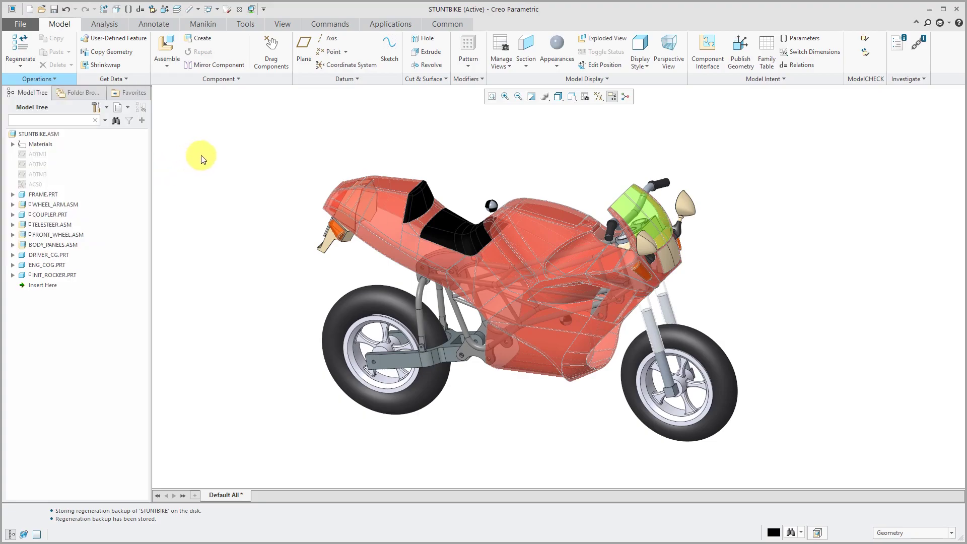
pyautogui.click(221, 81)
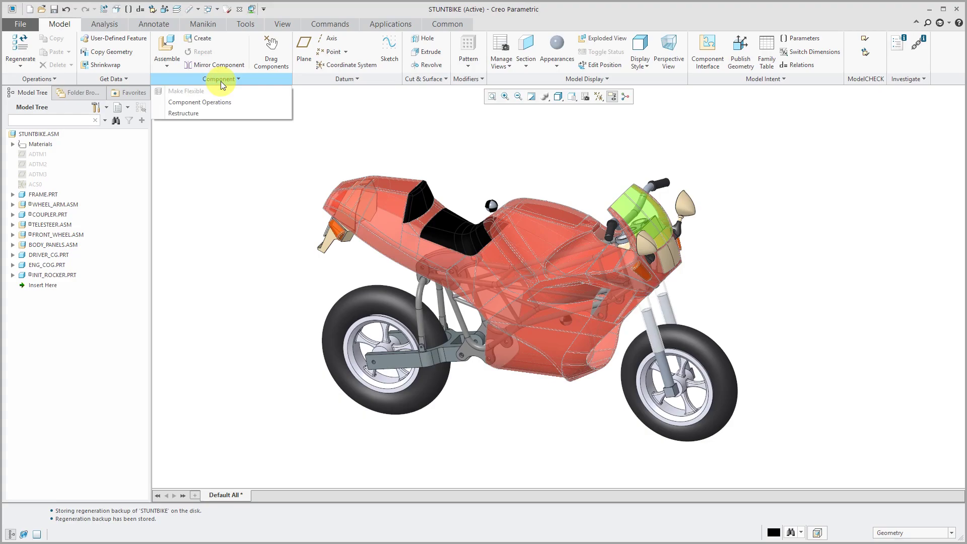
pyautogui.click(221, 102)
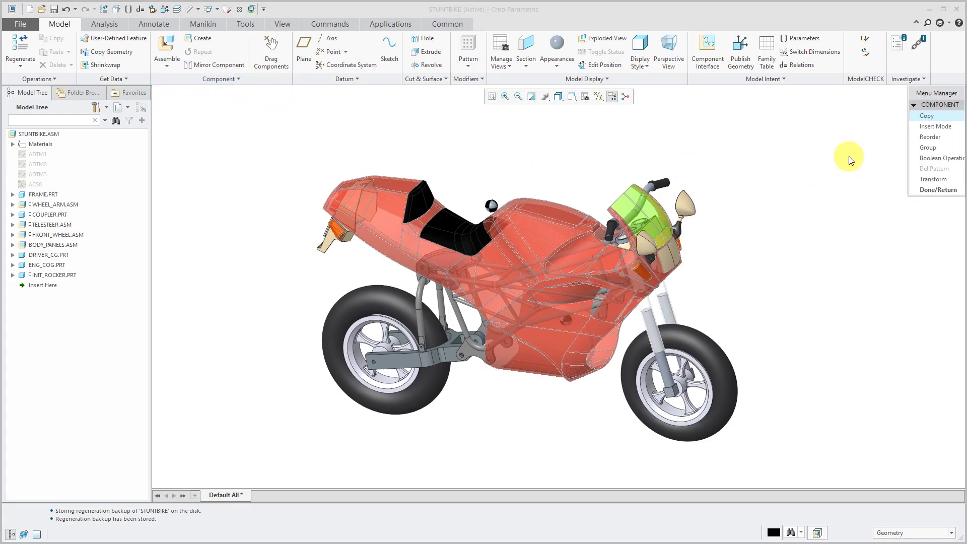
pyautogui.click(930, 140)
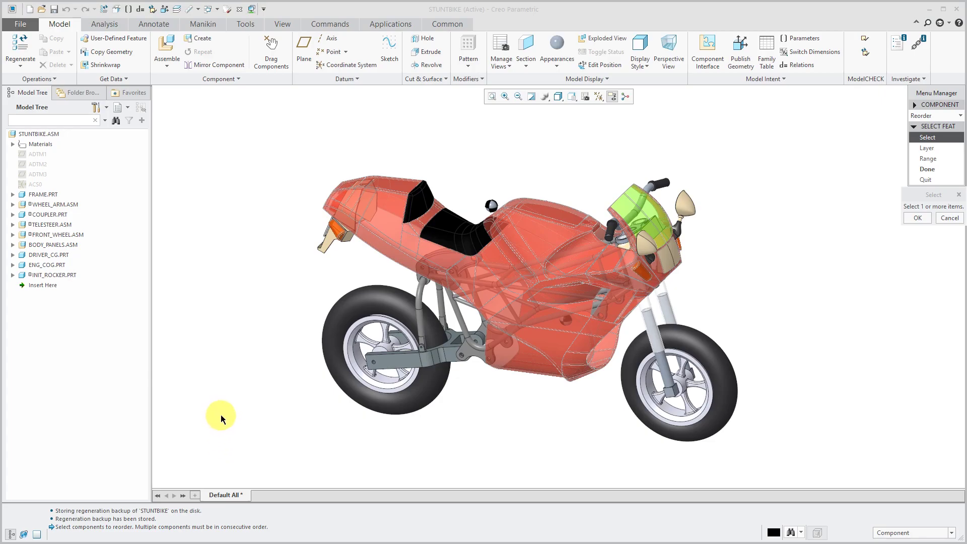
pyautogui.click(66, 275)
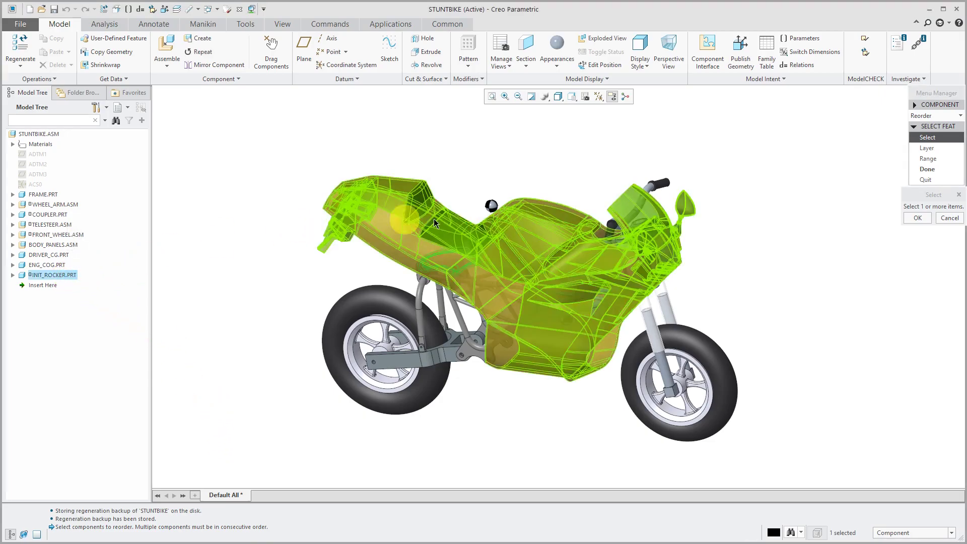
pyautogui.click(917, 218)
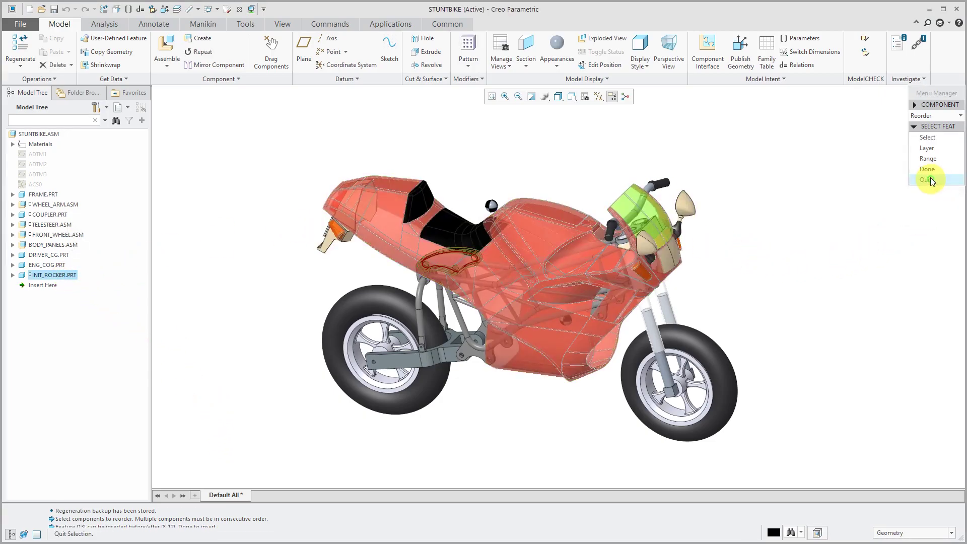
pyautogui.click(930, 172)
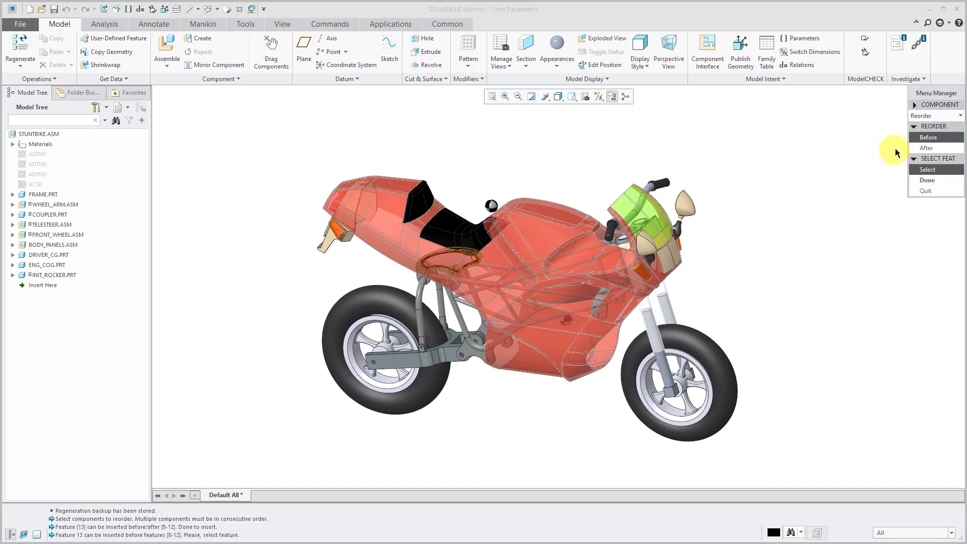
# Insert INIT_ROCKER.PRT after FRONT_WHEEL.ASM and finish the reorder
pyautogui.click(914, 139)
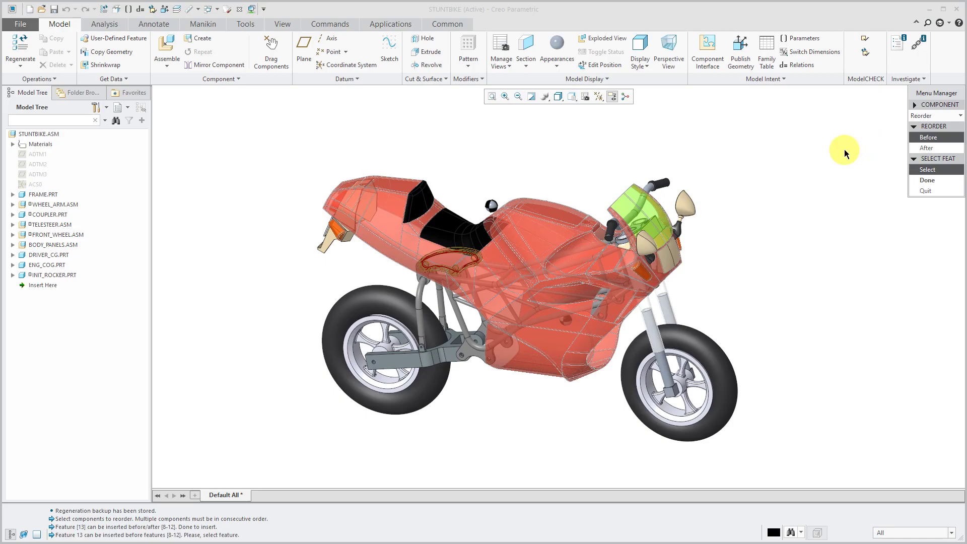
pyautogui.click(922, 148)
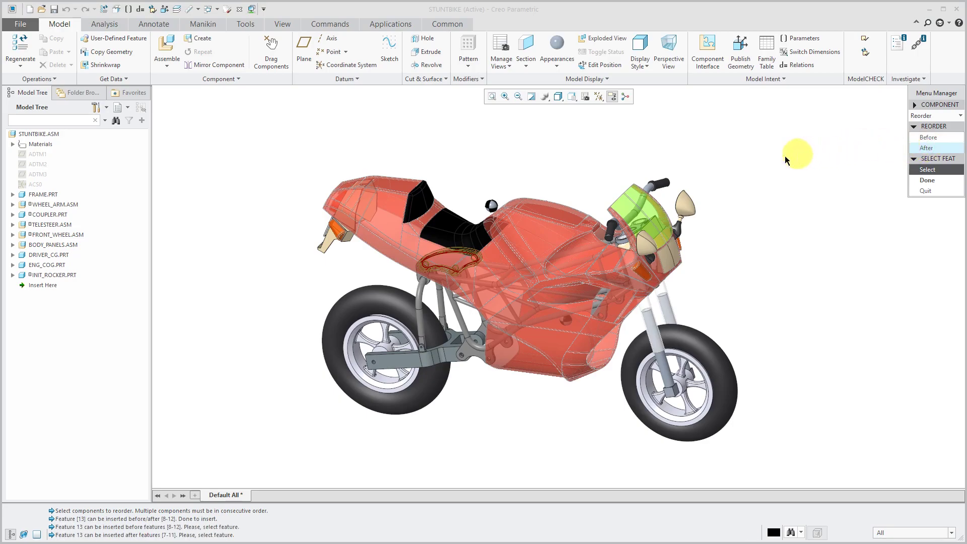
pyautogui.click(59, 235)
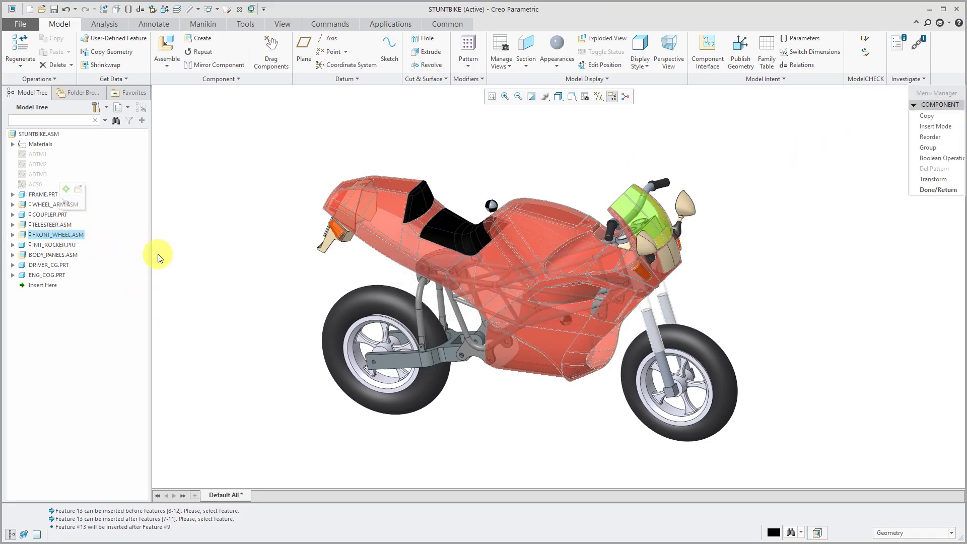
pyautogui.click(926, 194)
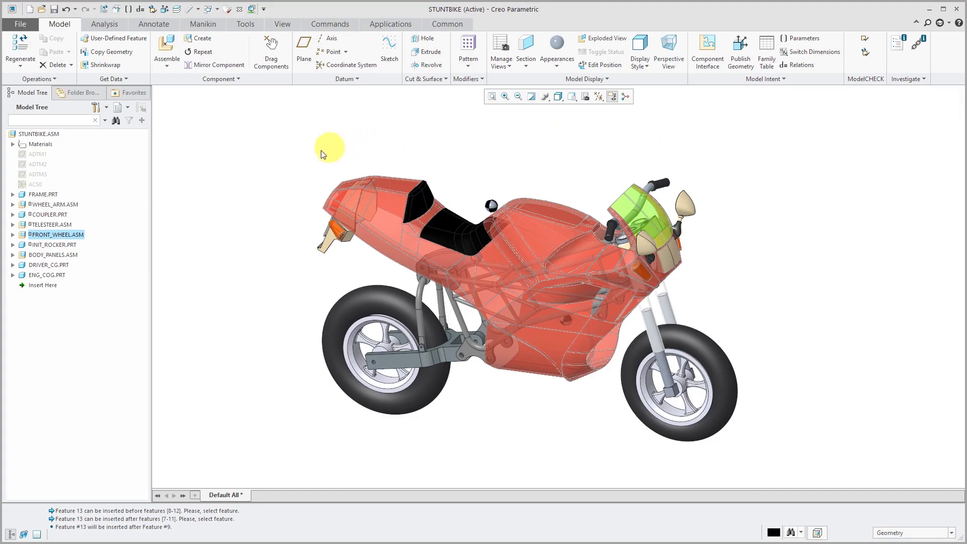